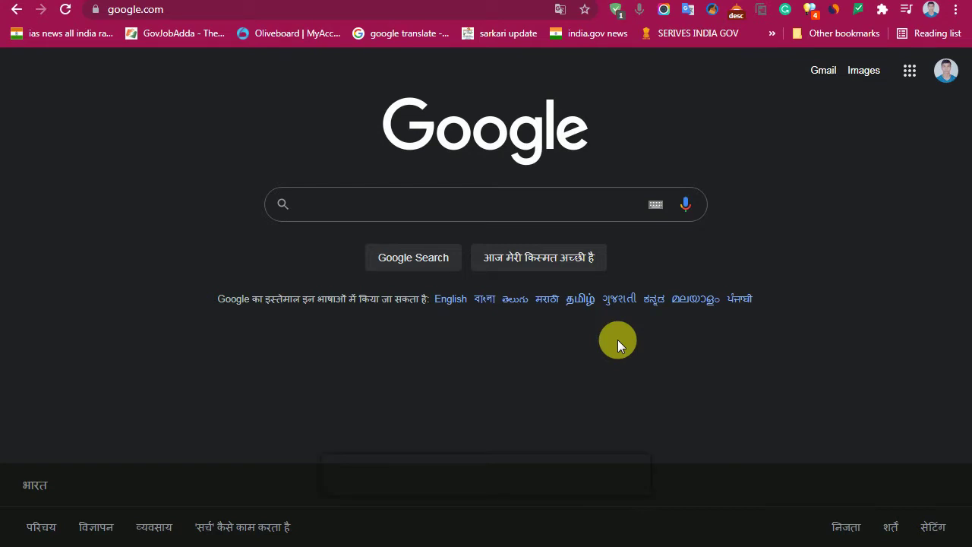
- Search Google for sarkarijob.org.in and open the Sarkari job website from the results
left_click(467, 211)
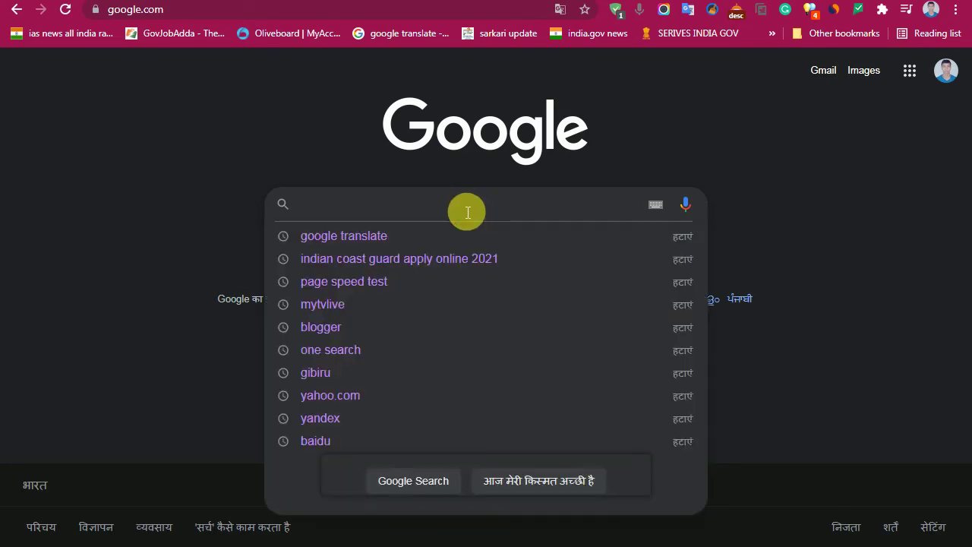
type("sar")
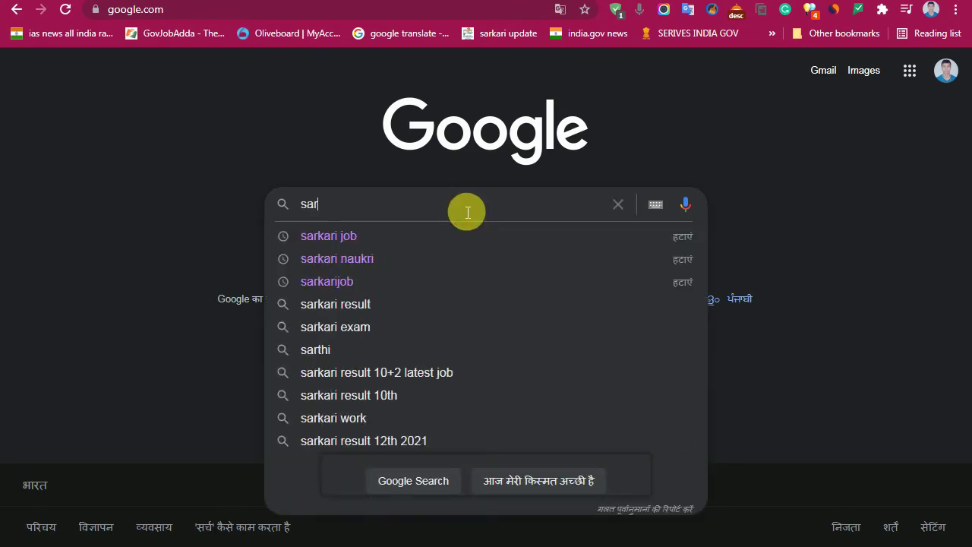
type("karijo")
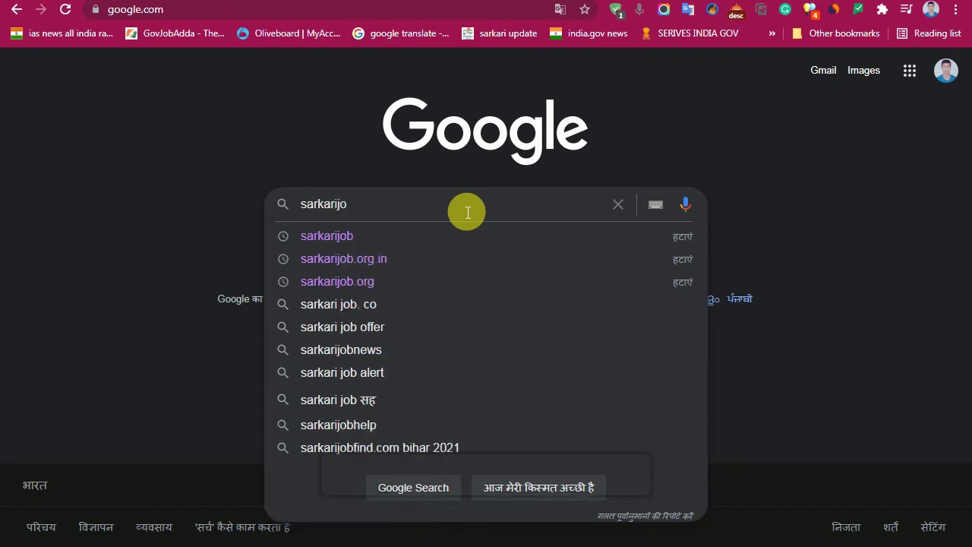
key("Down")
key("Down")
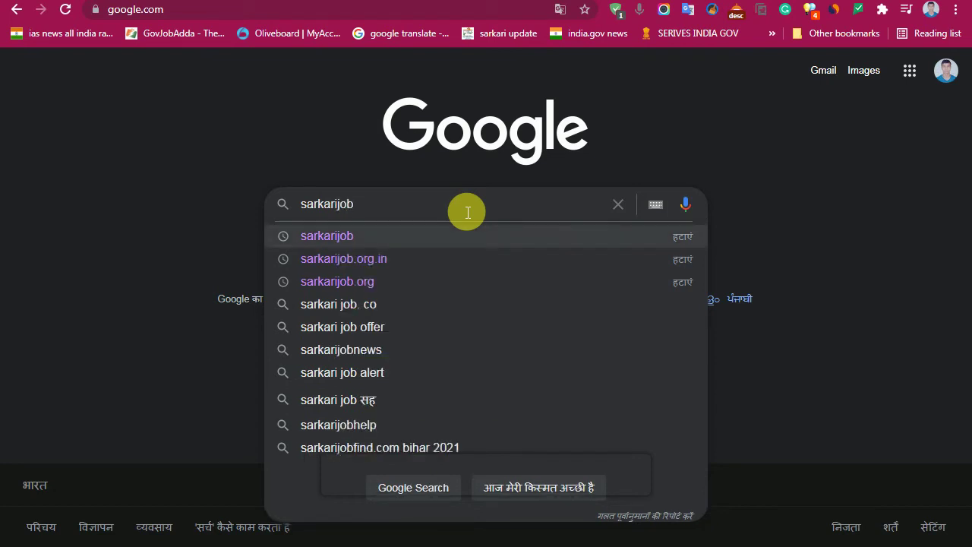
key("Return")
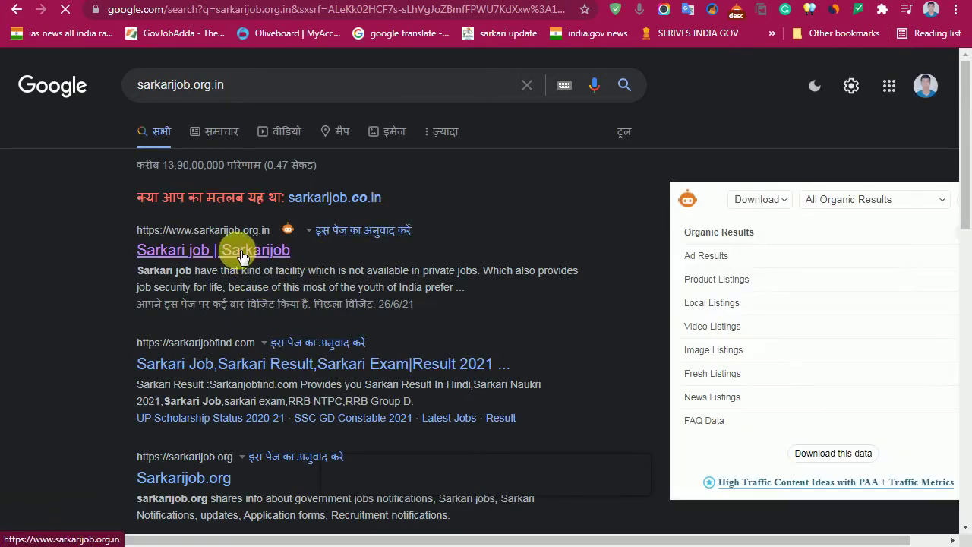
left_click(240, 251)
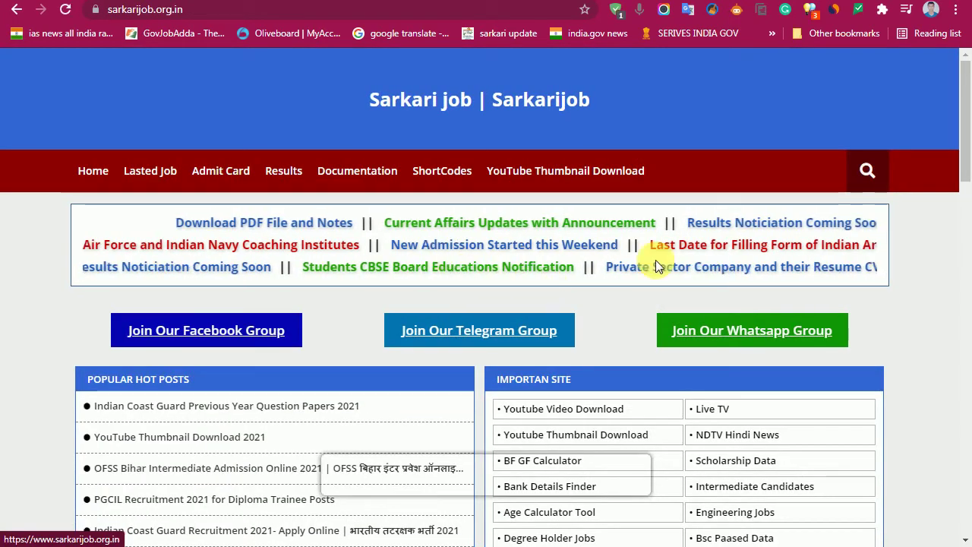
- Open the Indian Coast Guard Recruitment 2021 post from the All State Jobs list
left_click_drag(968, 101, 970, 203)
scroll(954, 157, "down", 3)
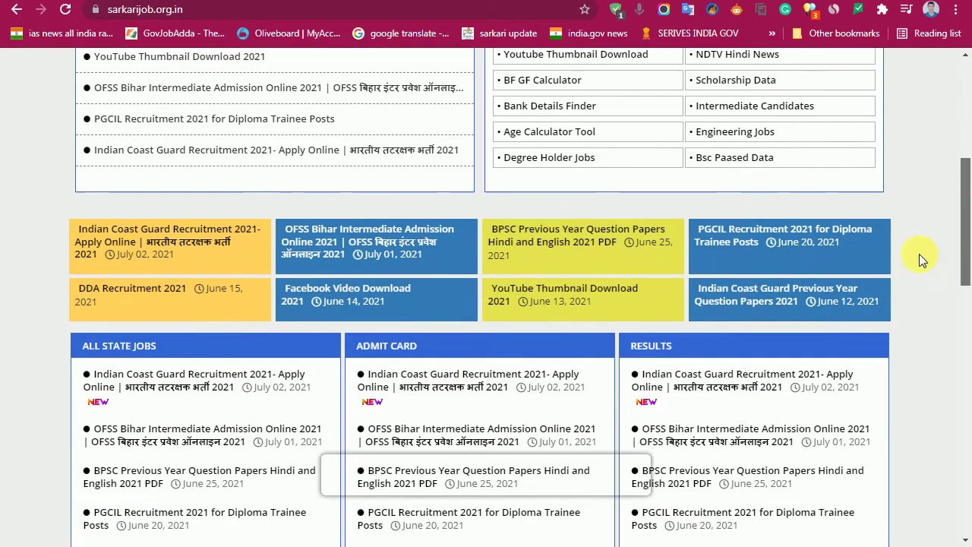
left_click(194, 383)
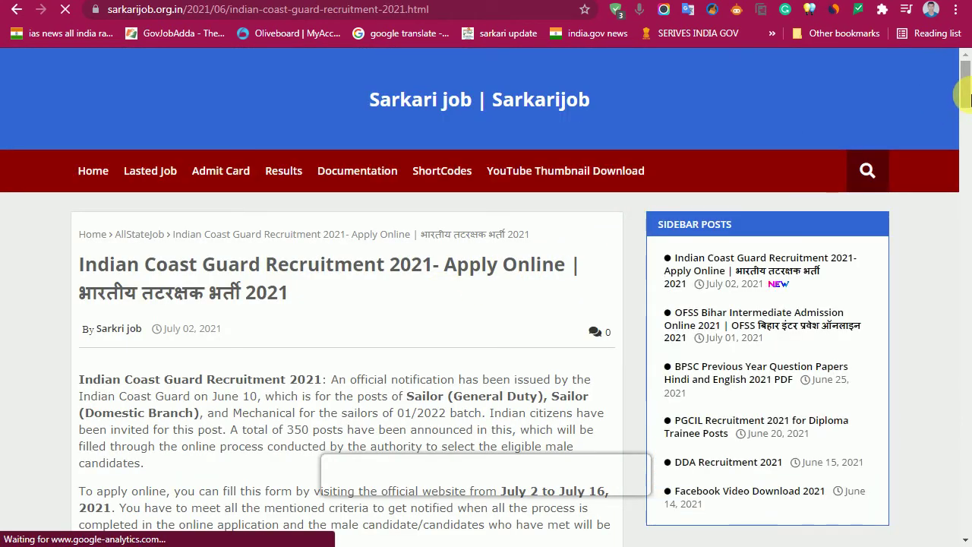
- Follow the post's Apply Online link and open the account creation form of the Indian Coast Guard portal
left_click_drag(965, 99, 948, 448)
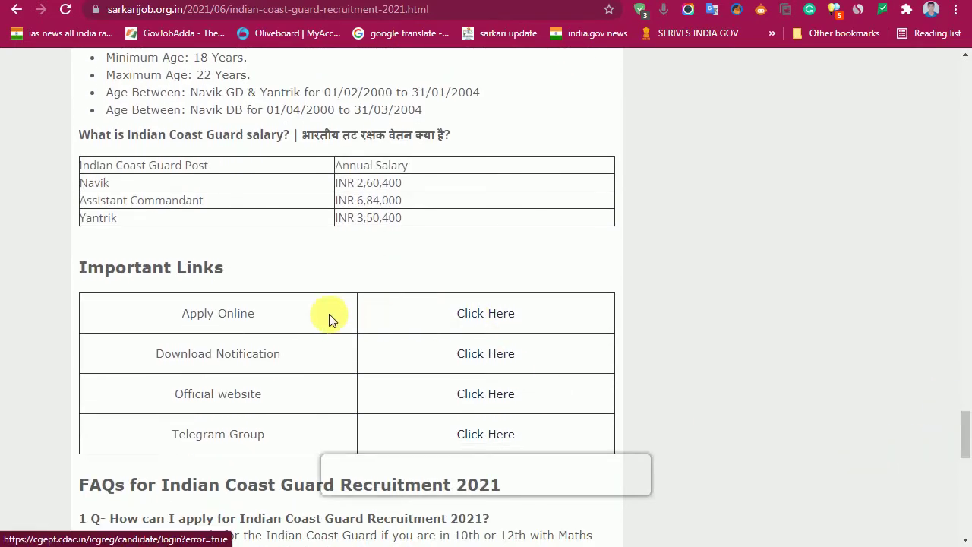
left_click(470, 313)
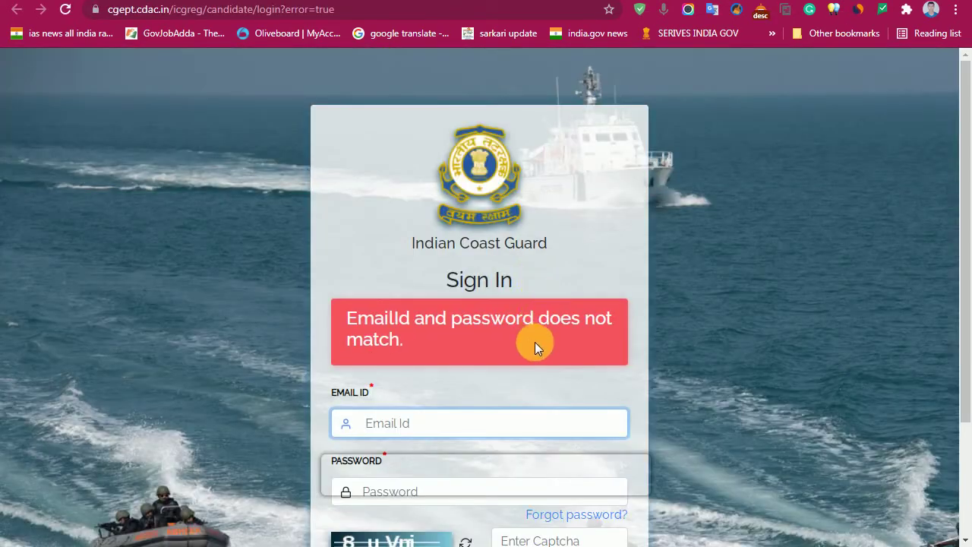
left_click_drag(965, 238, 964, 323)
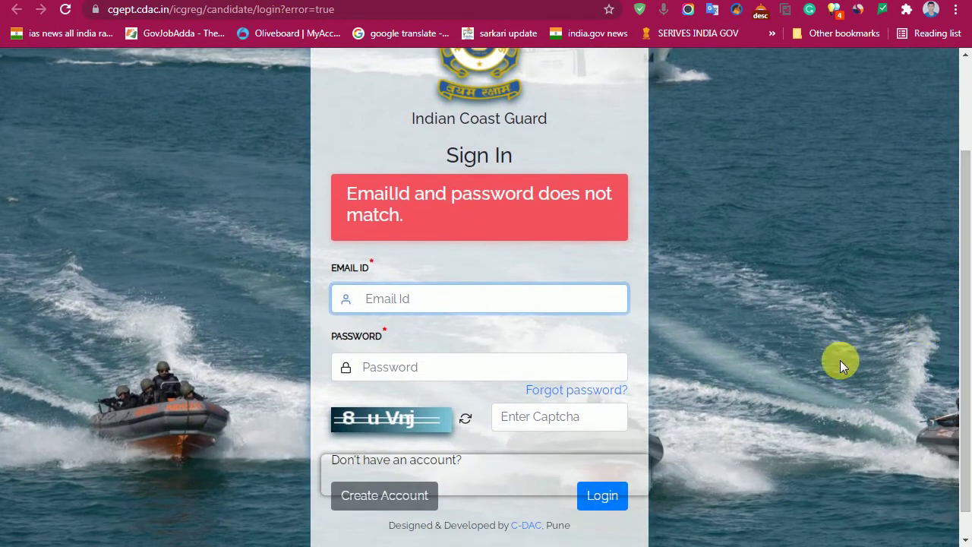
left_click(394, 506)
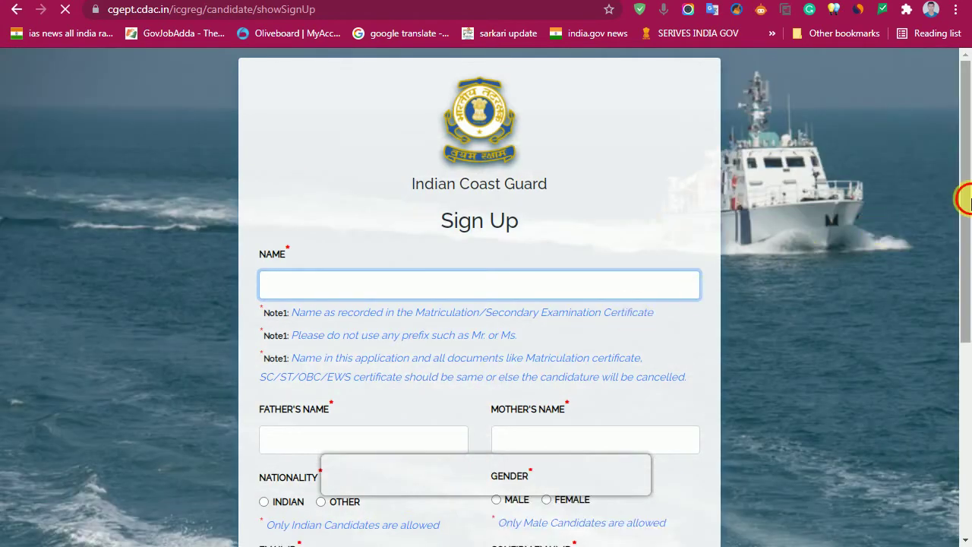
- Examine the sign-up form's parent name, nationality, gender, email, mobile number and OTP fields
left_click_drag(965, 202, 968, 395)
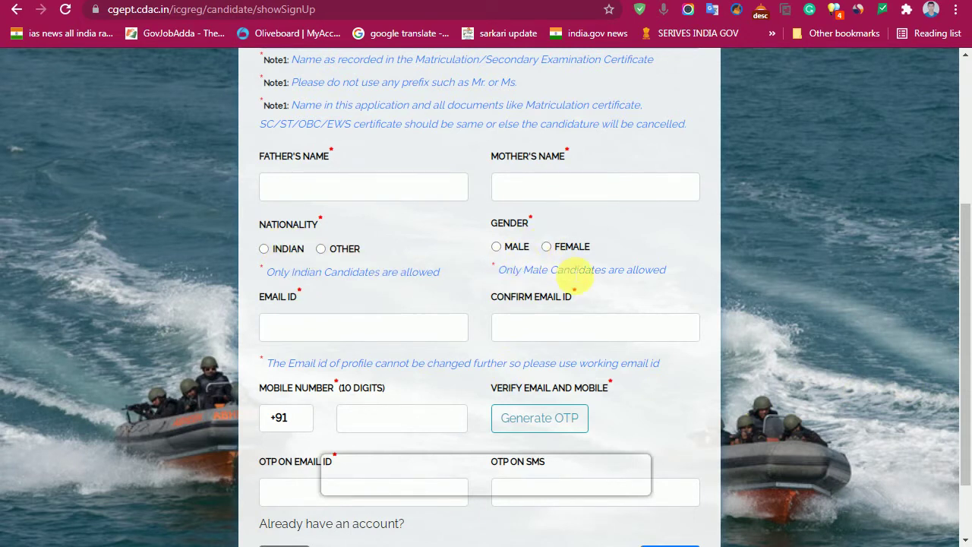
left_click(412, 341)
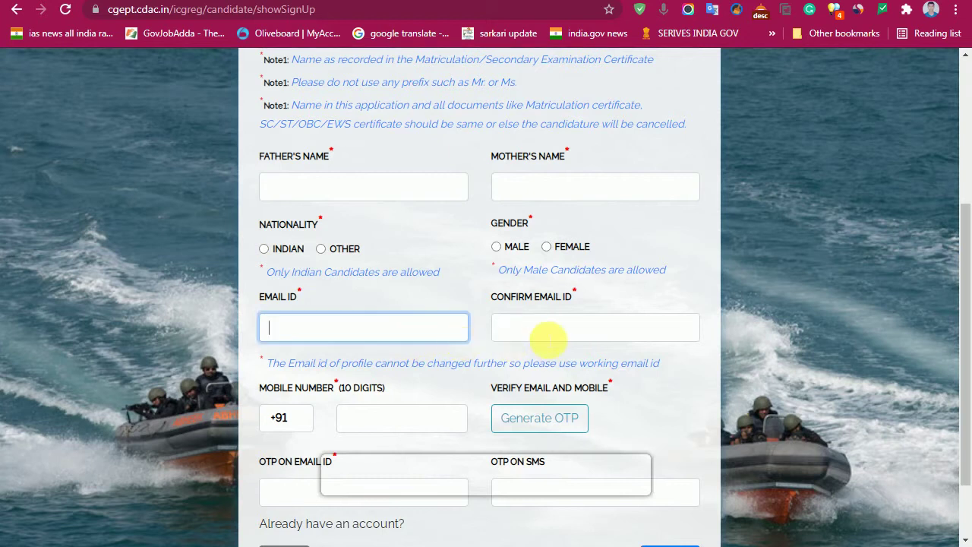
left_click(535, 342)
left_click(548, 419)
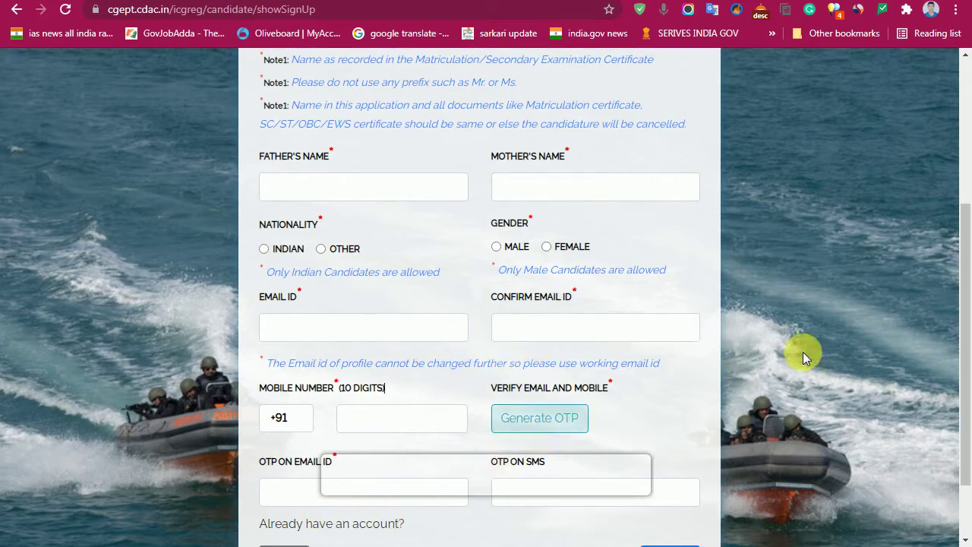
scroll(964, 300, "down", 2)
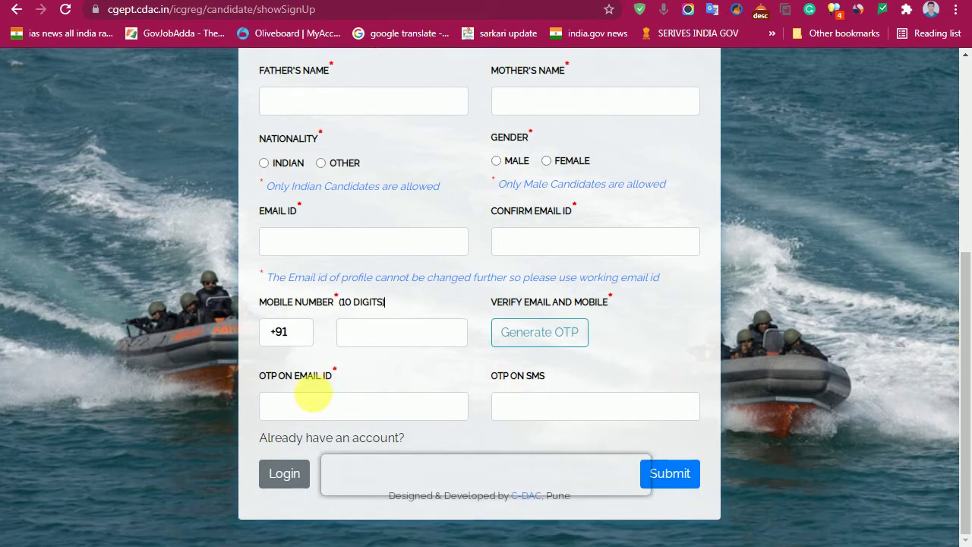
left_click(332, 408)
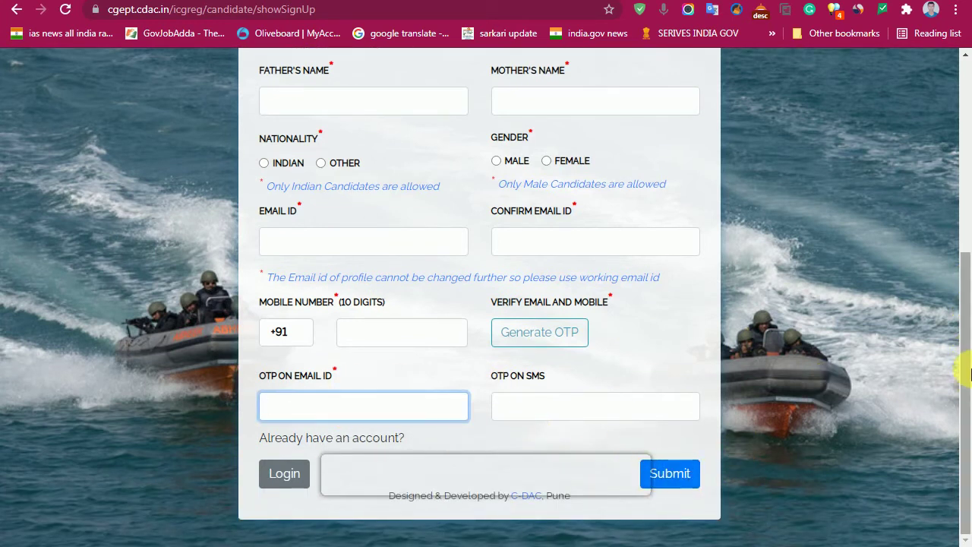
left_click_drag(968, 372, 966, 317)
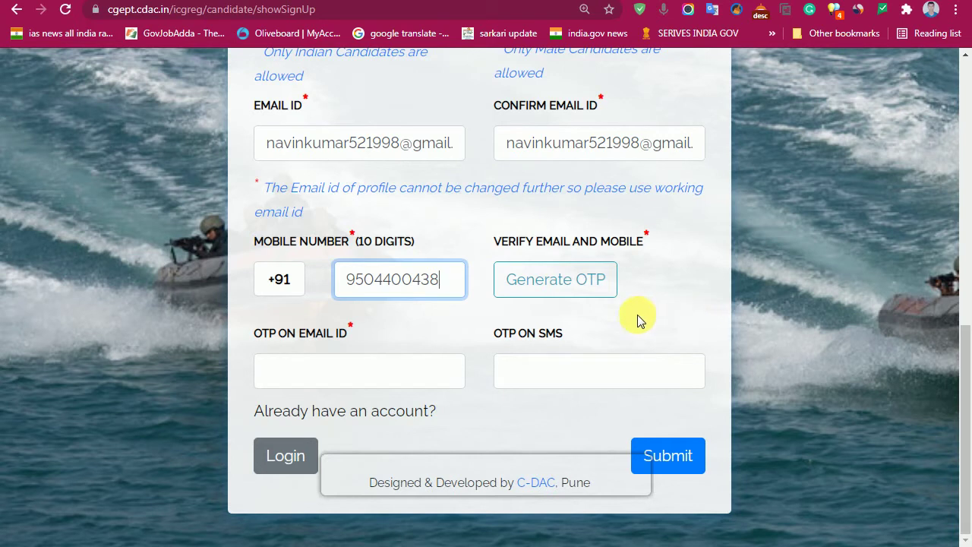
- Generate the OTP for the entered email and mobile number, accepting the contact details confirmation
left_click(566, 286)
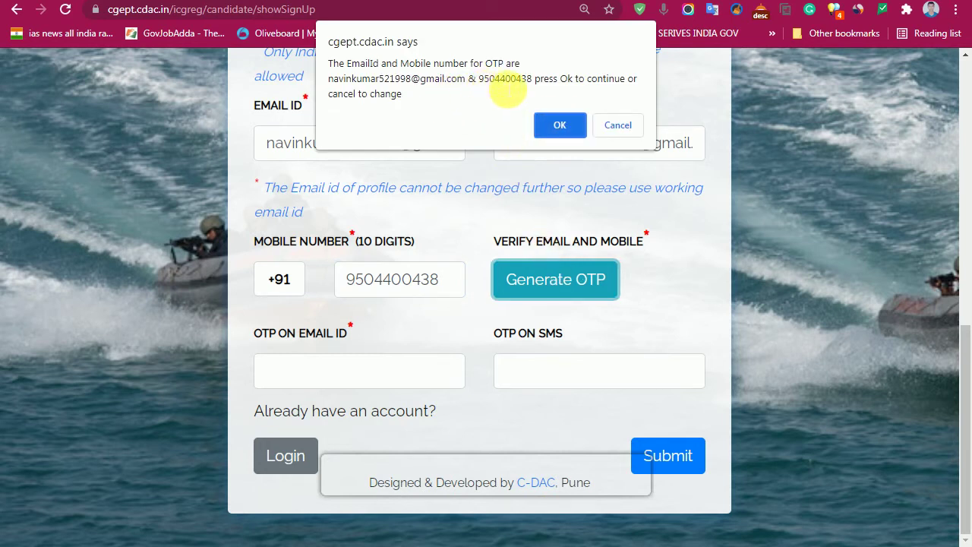
left_click(550, 123)
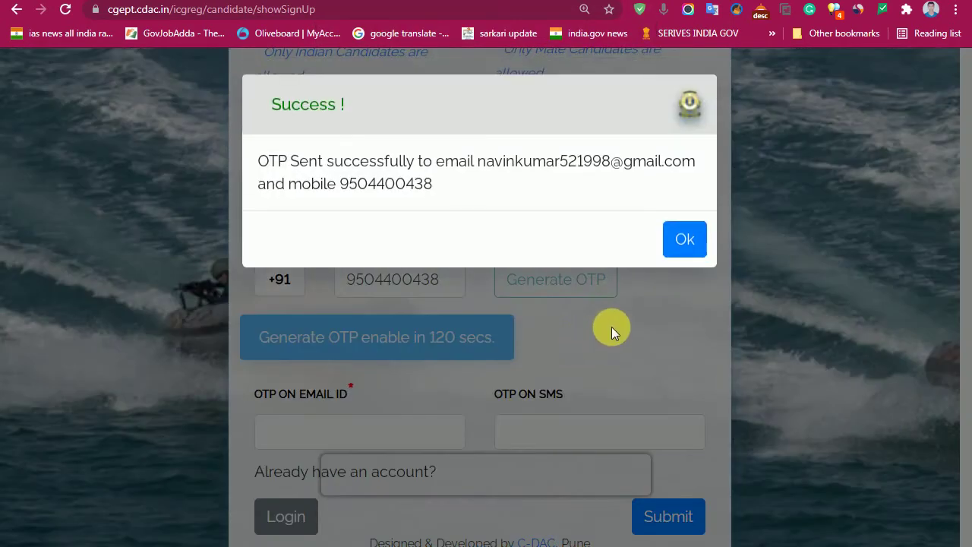
left_click(673, 239)
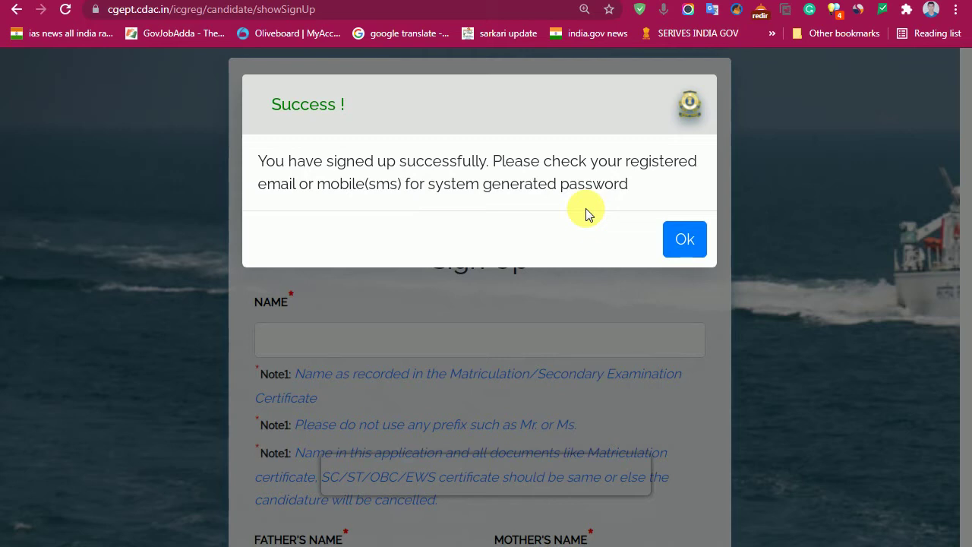
- Acknowledge the sign-up message and log in to the new account on the sign-in page
left_click(688, 242)
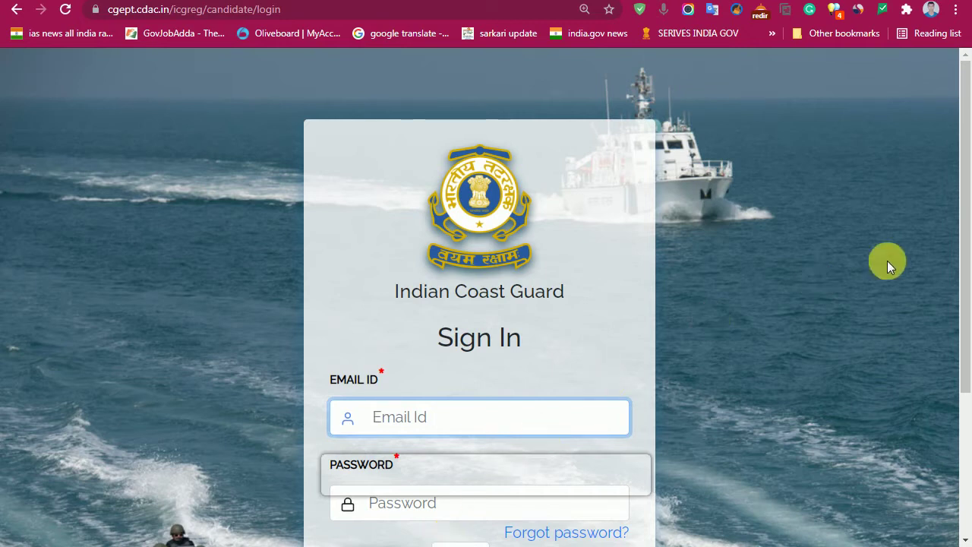
left_click_drag(962, 232, 949, 467)
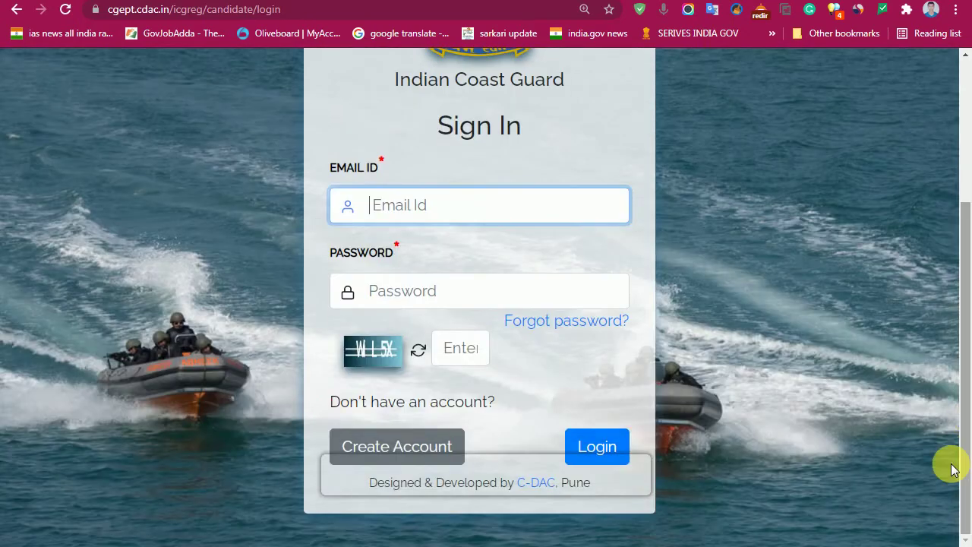
left_click(585, 442)
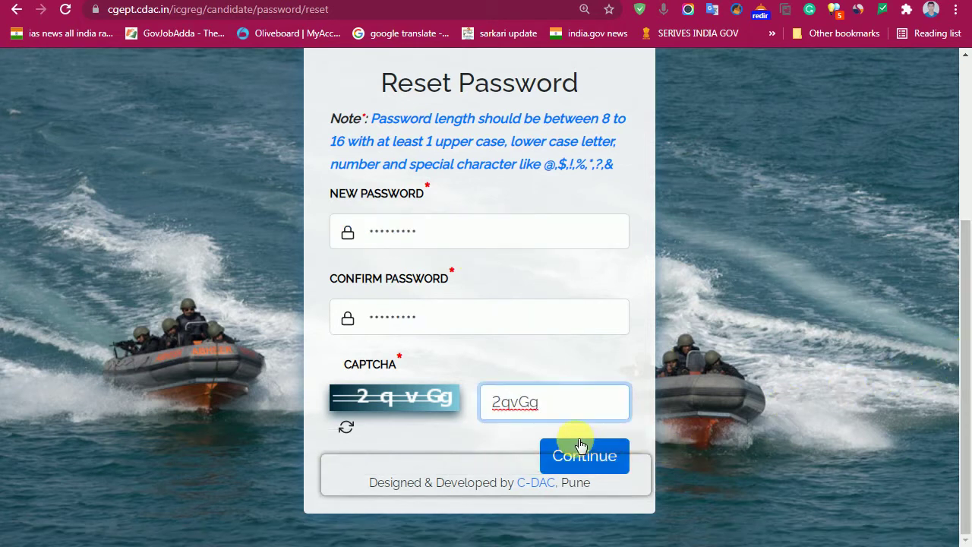
- Submit the password reset form and acknowledge its message
left_click(579, 445)
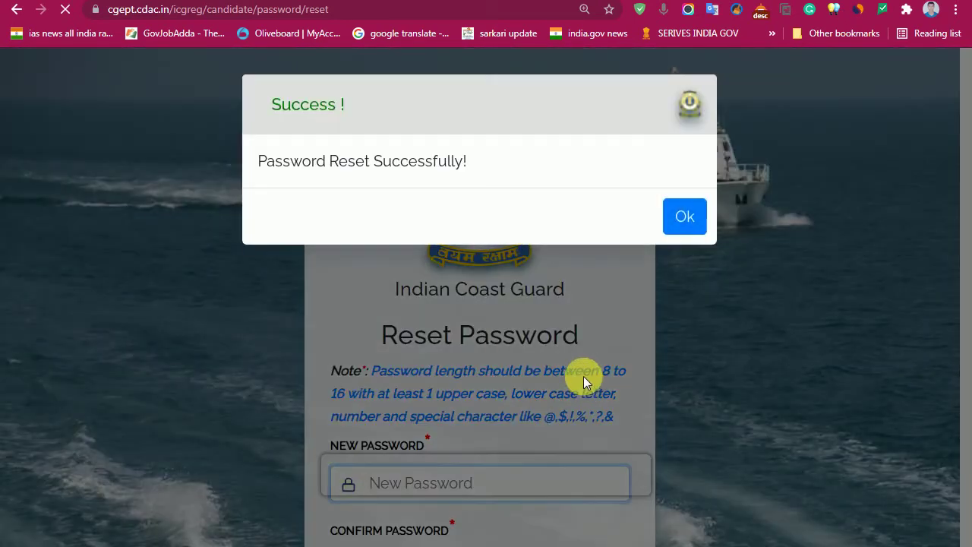
left_click(685, 216)
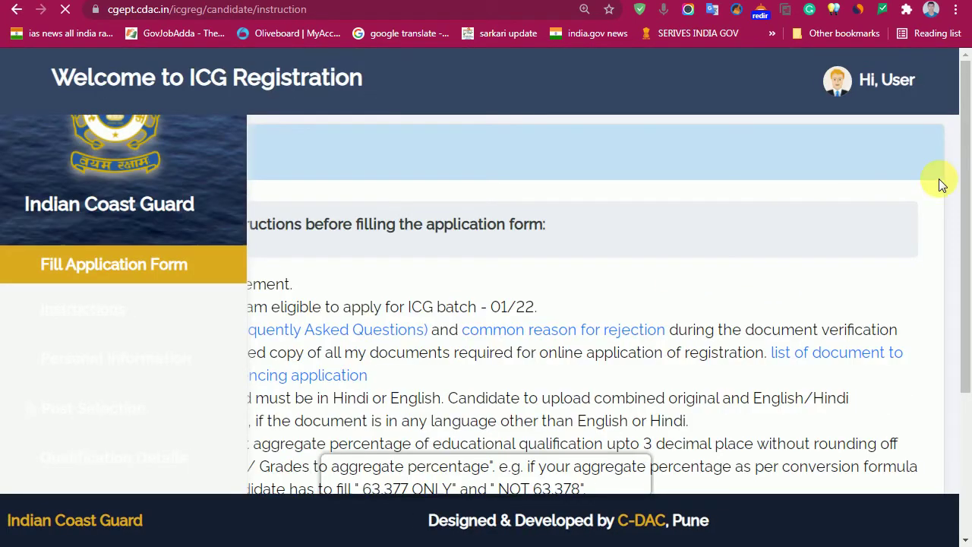
- Zoom the page out to read the application instructions in full, accept them and submit
left_click_drag(966, 159, 966, 349)
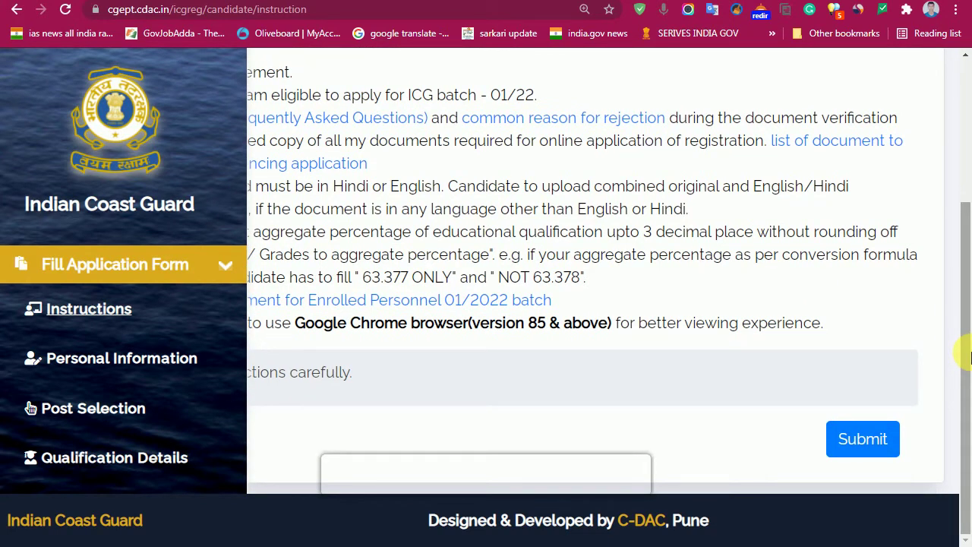
key("ctrl+minus")
key("ctrl+minus")
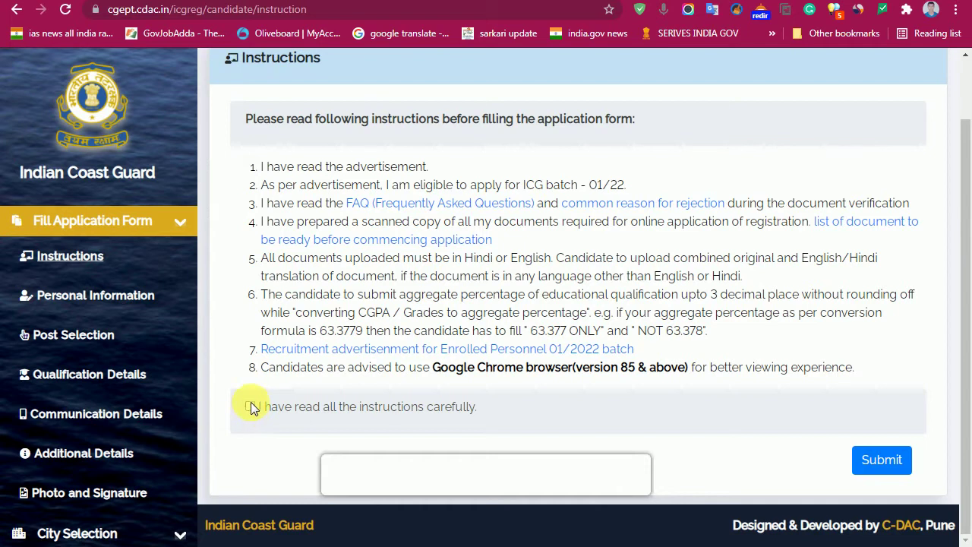
left_click(882, 464)
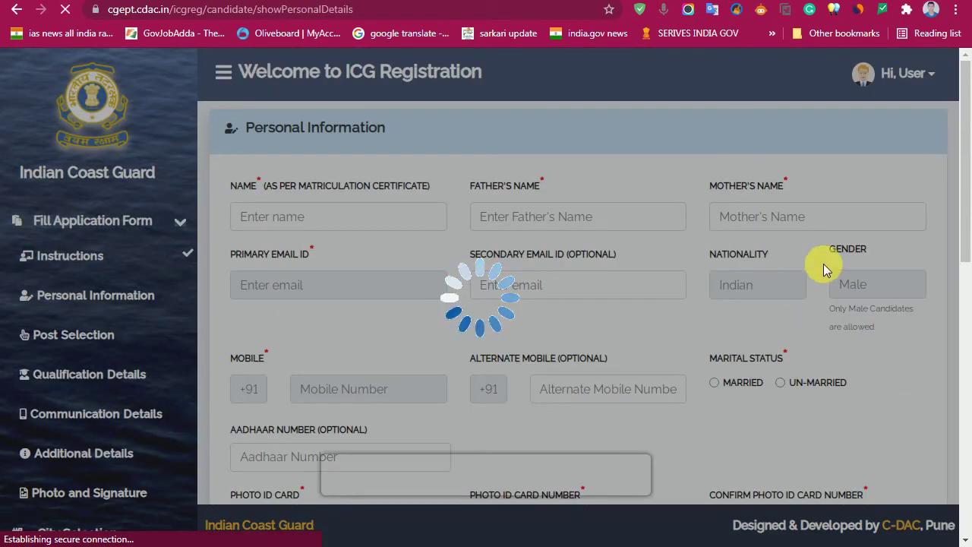
- Set the photo ID card type to Aadhaar Card and select the field for confirming the photo ID card number
left_click_drag(966, 175, 895, 257)
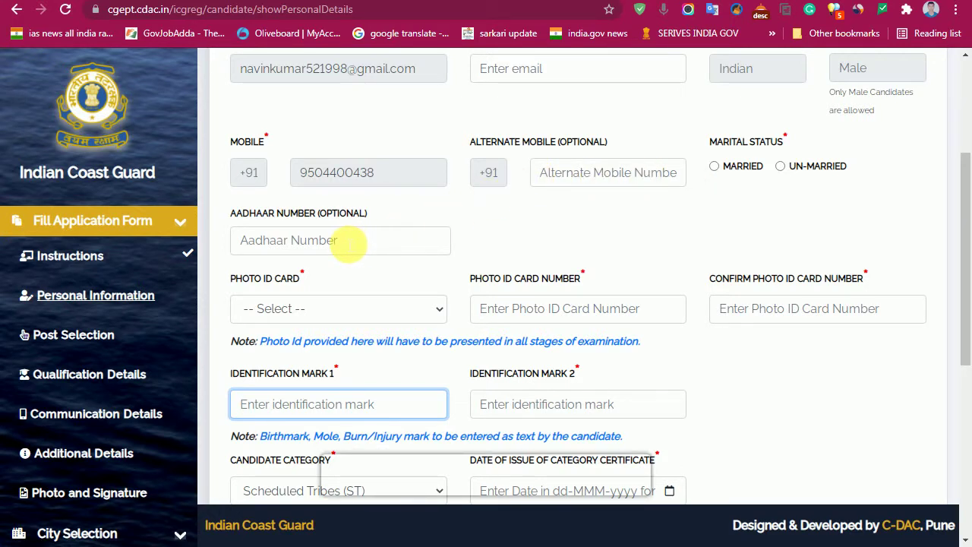
left_click(343, 311)
left_click(332, 344)
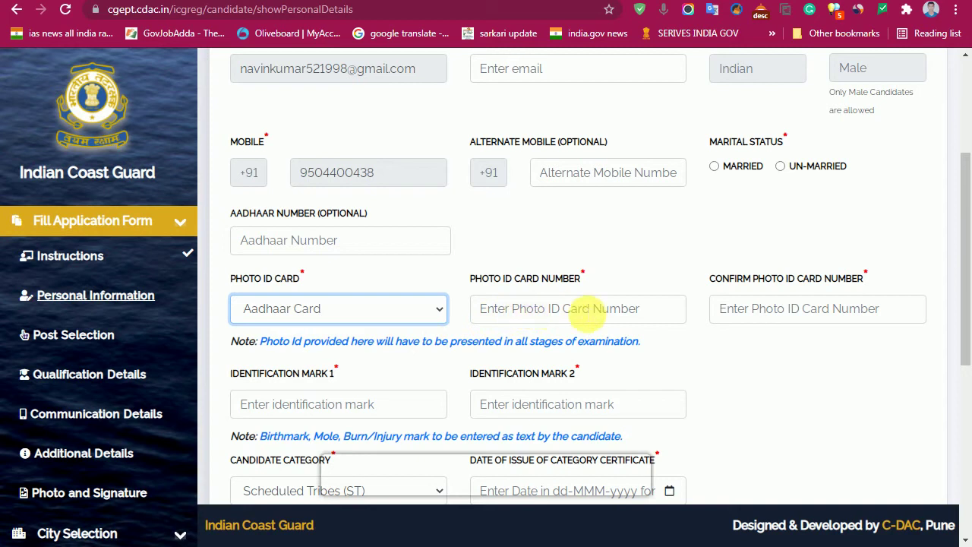
left_click_drag(969, 268, 954, 289)
left_click(828, 251)
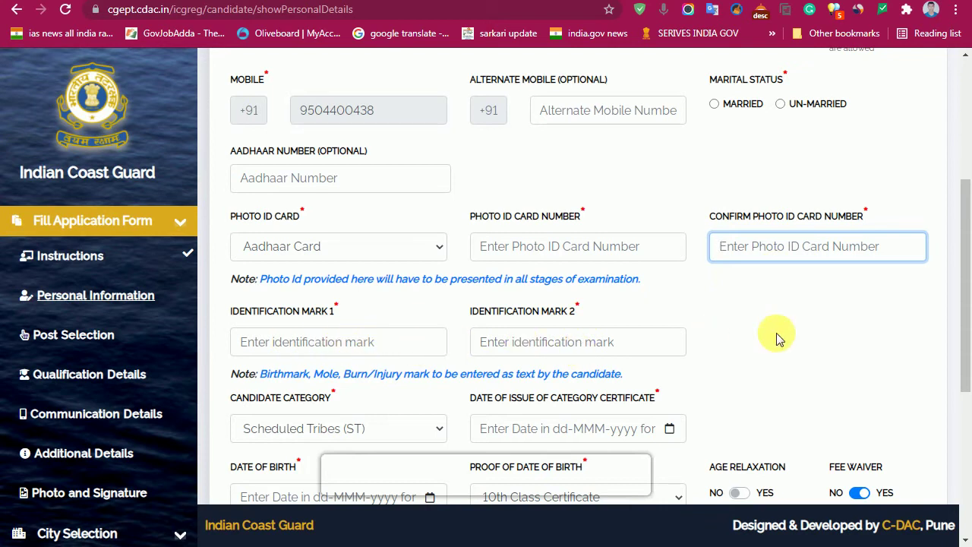
- Set the candidate category to Other Backward Class (OBC) and dismiss the creamy layer alert
left_click_drag(967, 299, 969, 356)
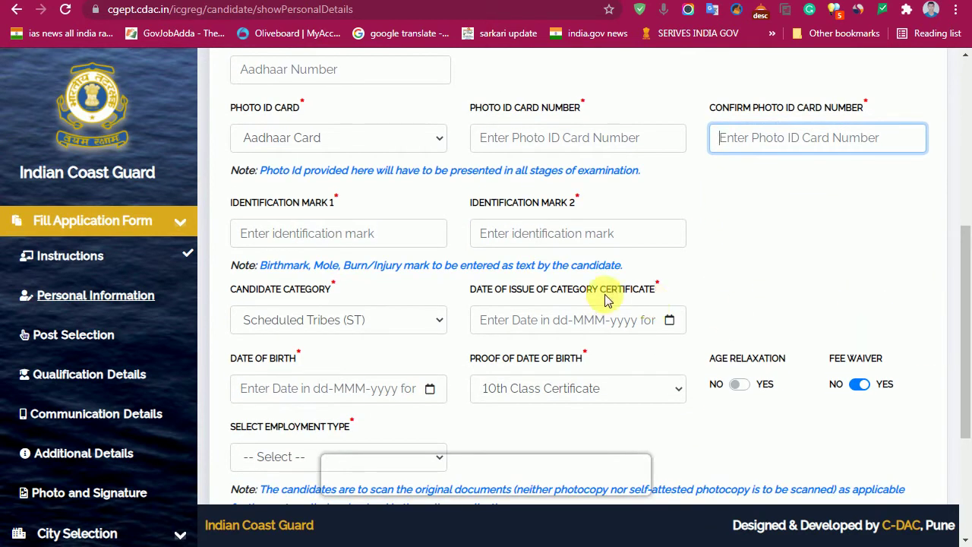
left_click(371, 326)
left_click(362, 372)
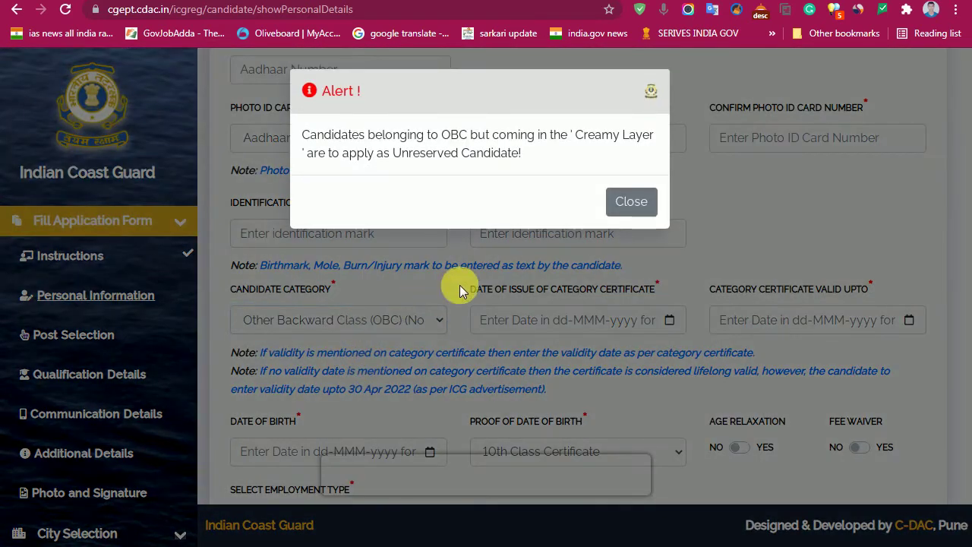
left_click(630, 195)
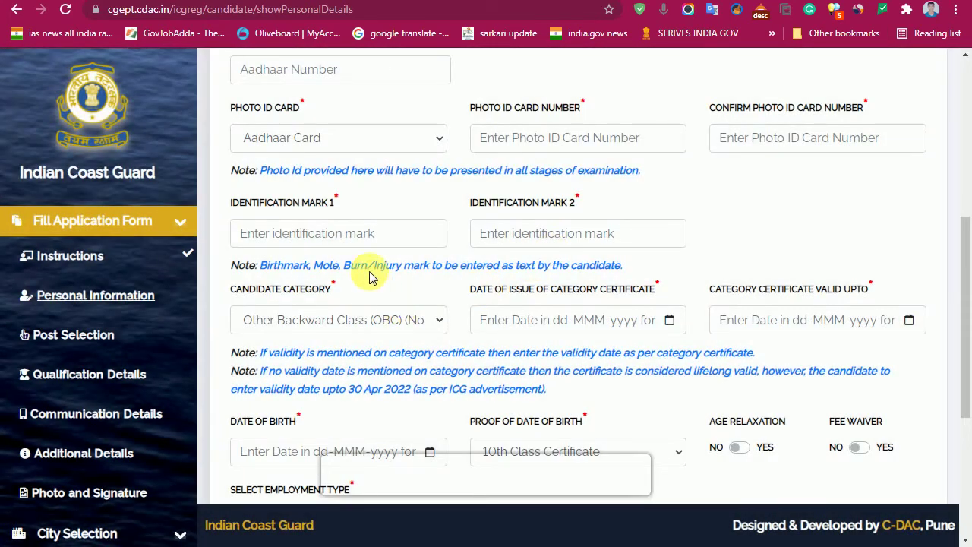
- Set the candidate category to Scheduled Caste (SC) and close the certificate alert
left_click(371, 320)
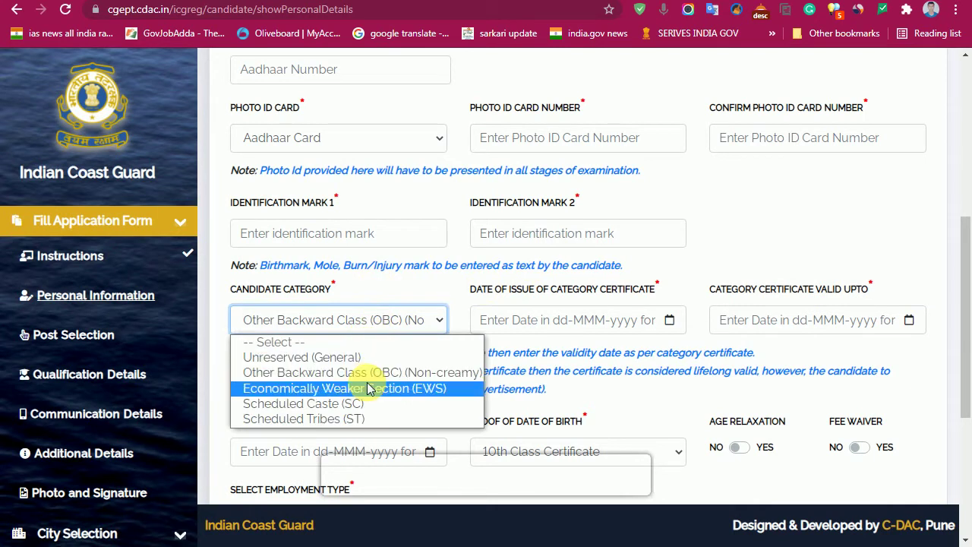
left_click(583, 328)
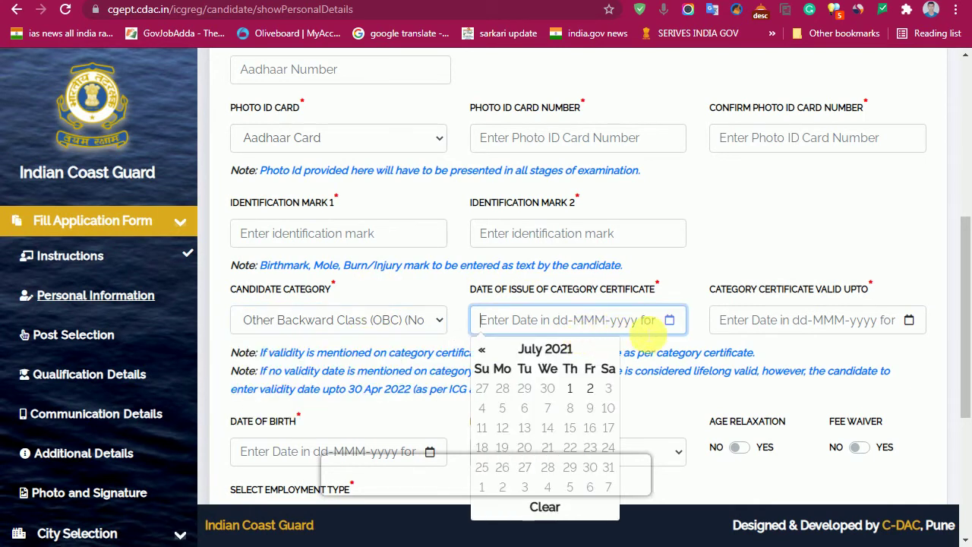
left_click(775, 326)
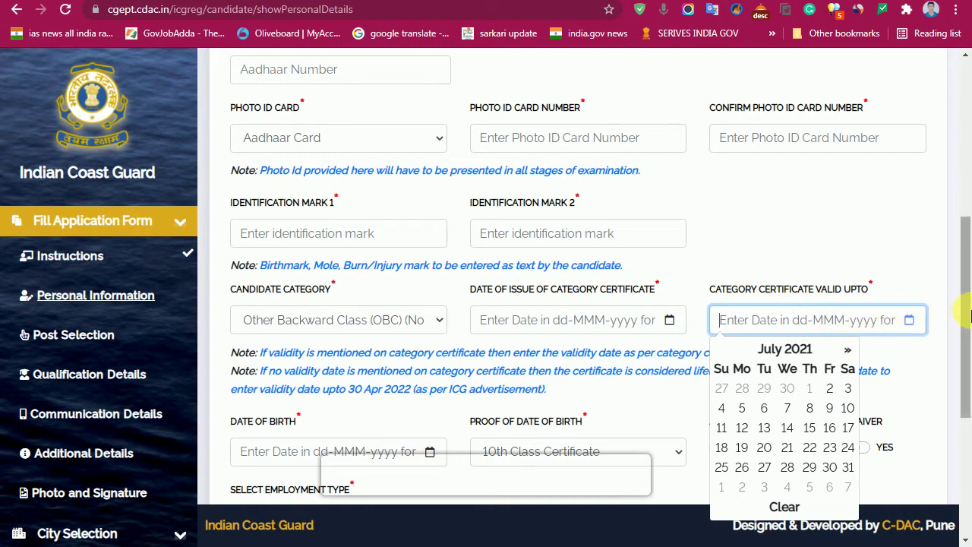
left_click(414, 323)
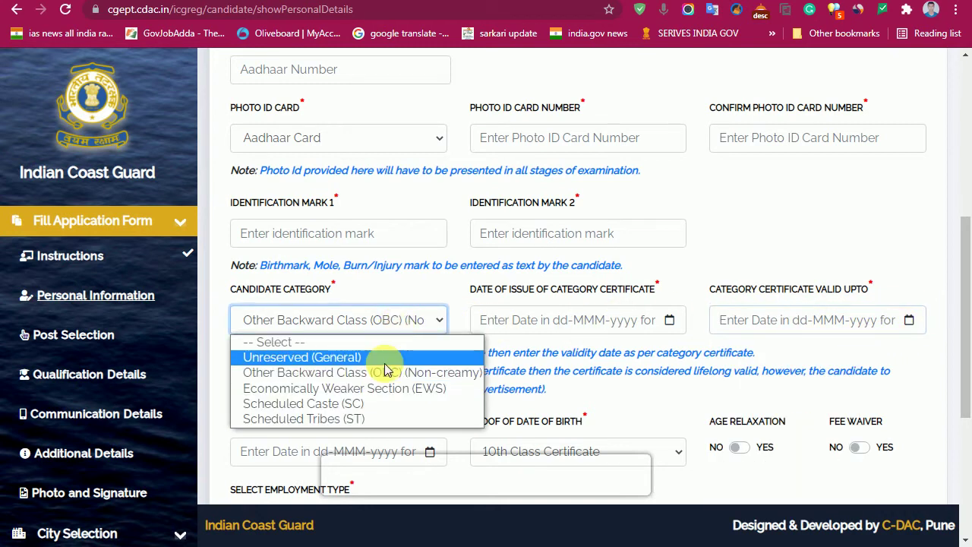
left_click(381, 401)
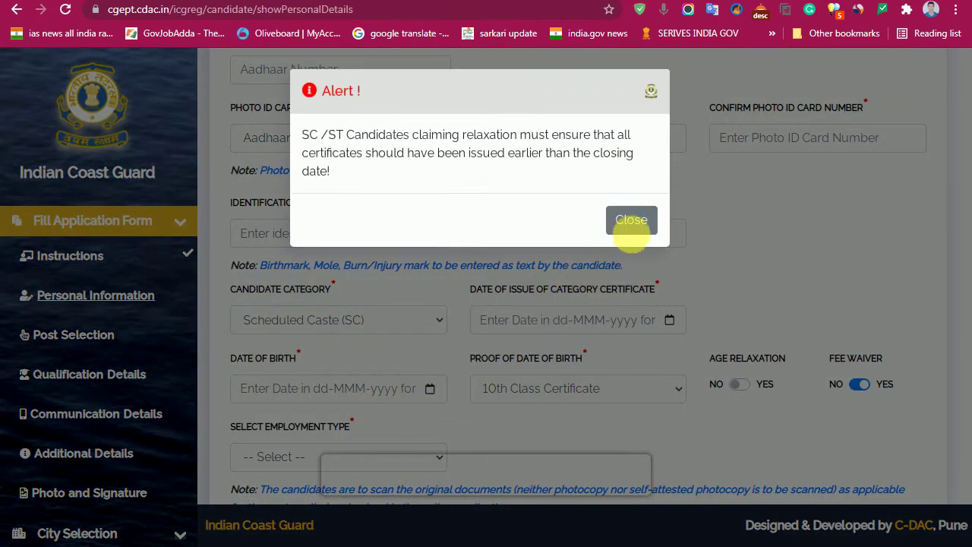
left_click(631, 227)
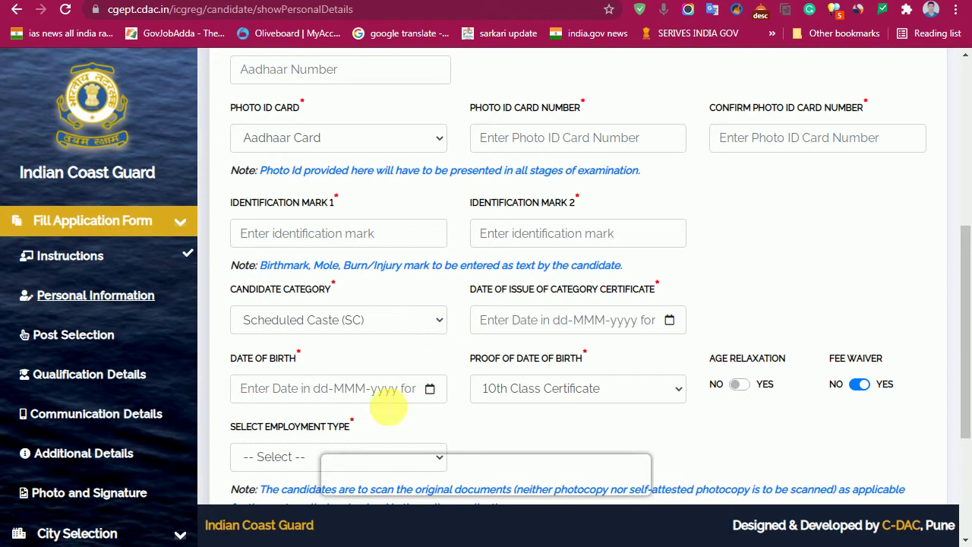
- Look through the proof of date of birth options and the age relaxation and fee waiver settings
left_click(543, 391)
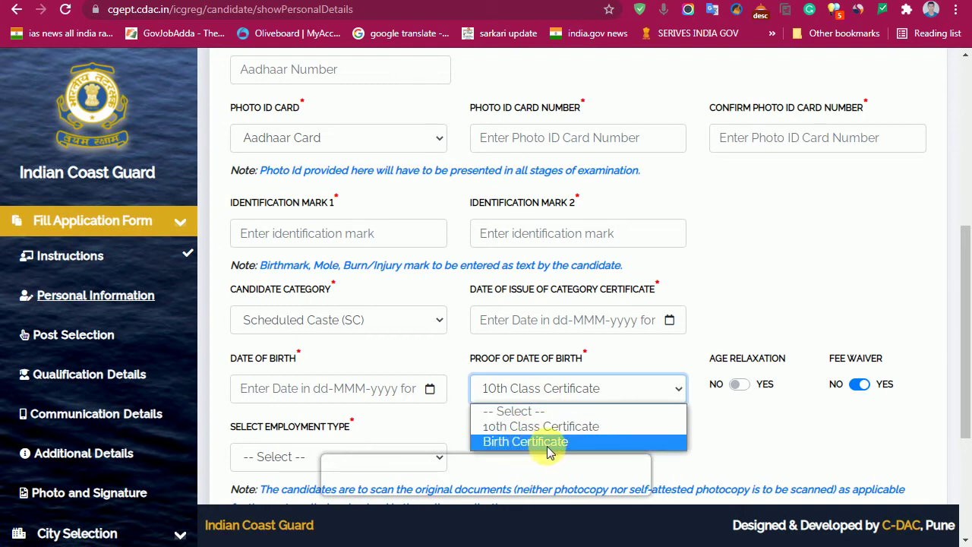
left_click(597, 385)
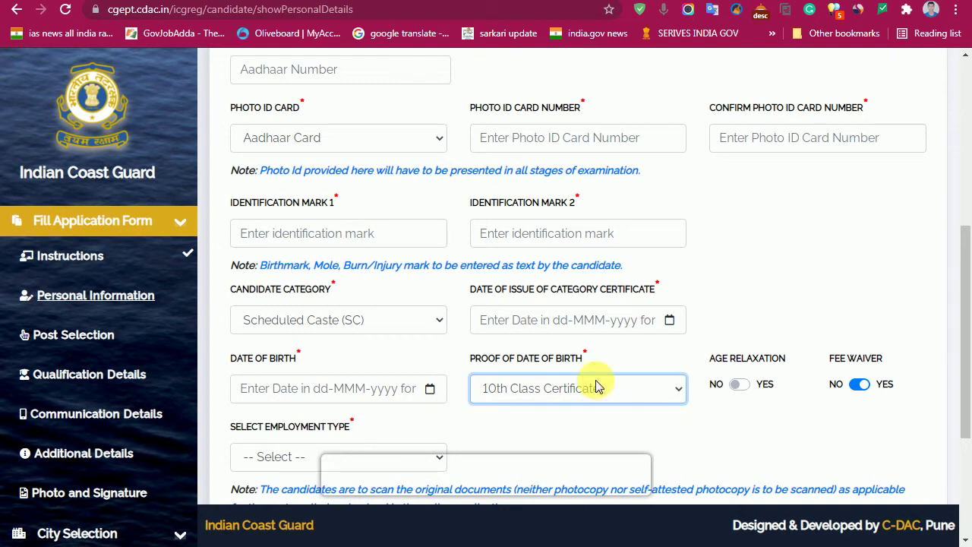
left_click(738, 387)
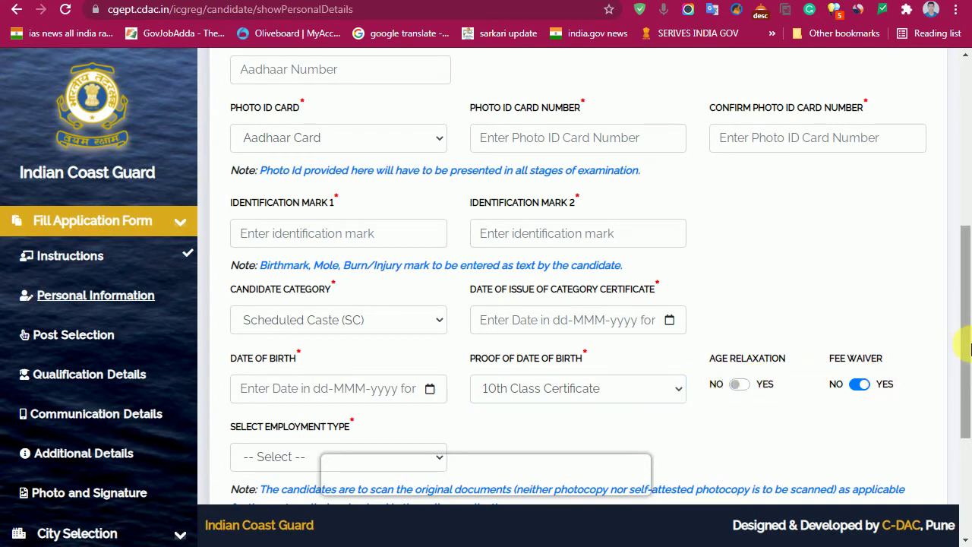
scroll(965, 341, "down", 2)
left_click(865, 270)
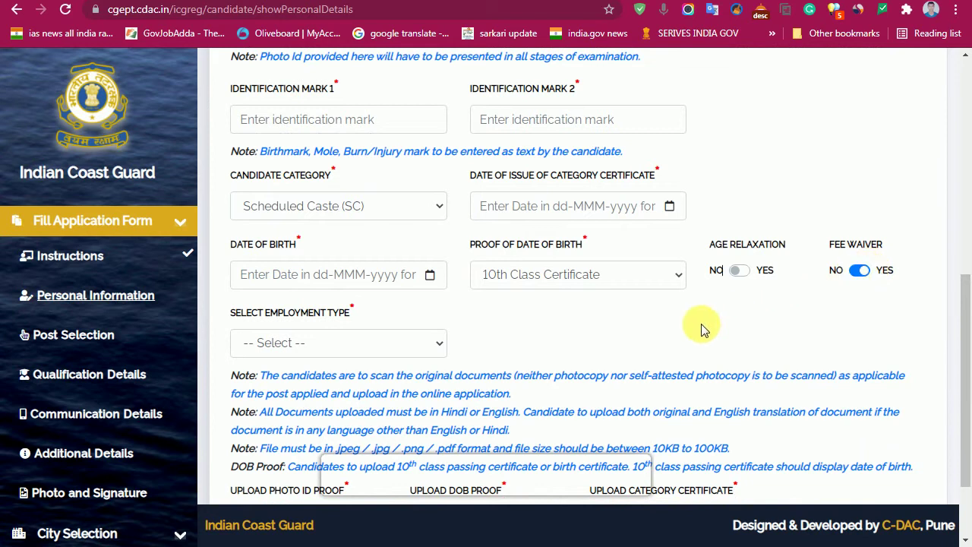
- Set the employment type to Unemployed
left_click(348, 347)
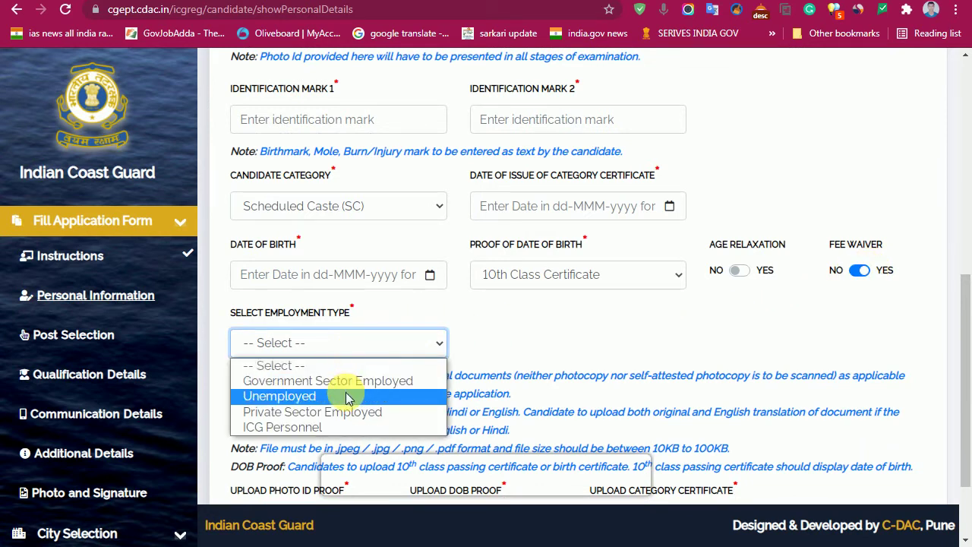
left_click(427, 316)
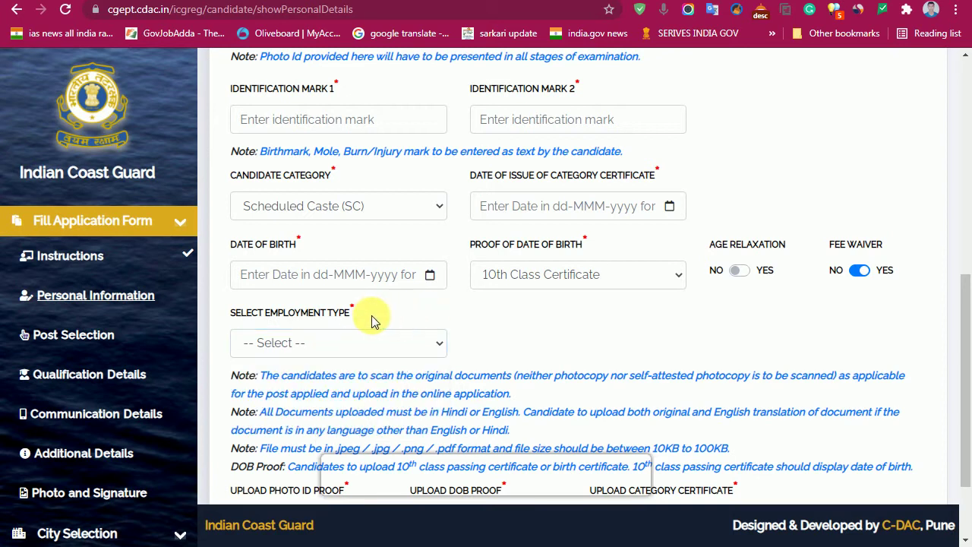
left_click_drag(284, 317, 345, 319)
left_click(356, 320)
left_click(361, 343)
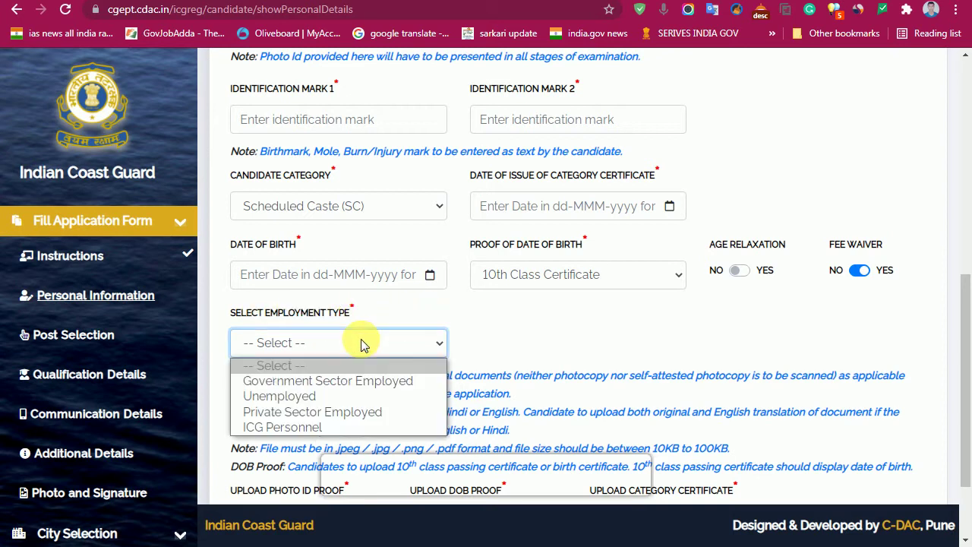
left_click(309, 396)
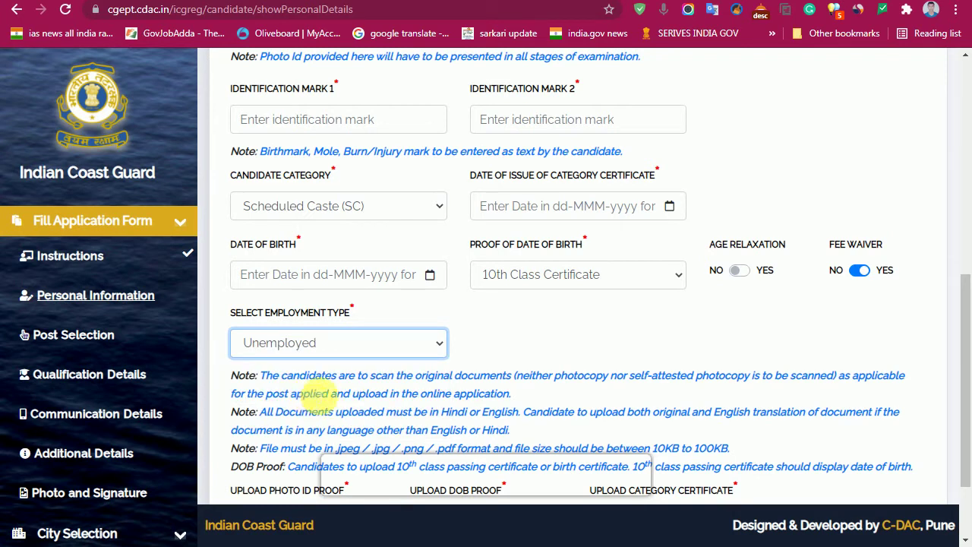
- Check the file size note for document uploads, save the personal details and acknowledge the message
left_click_drag(969, 356, 962, 412)
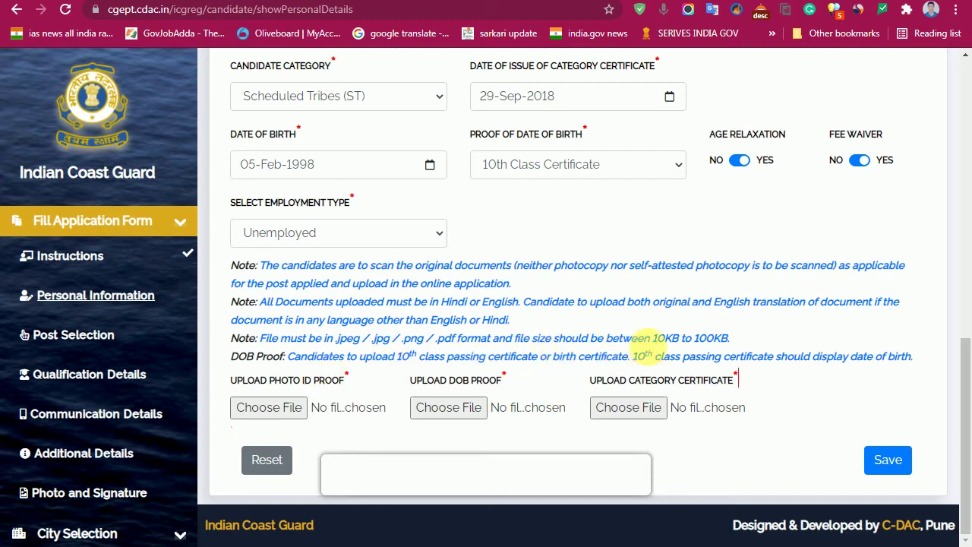
left_click_drag(656, 338, 717, 338)
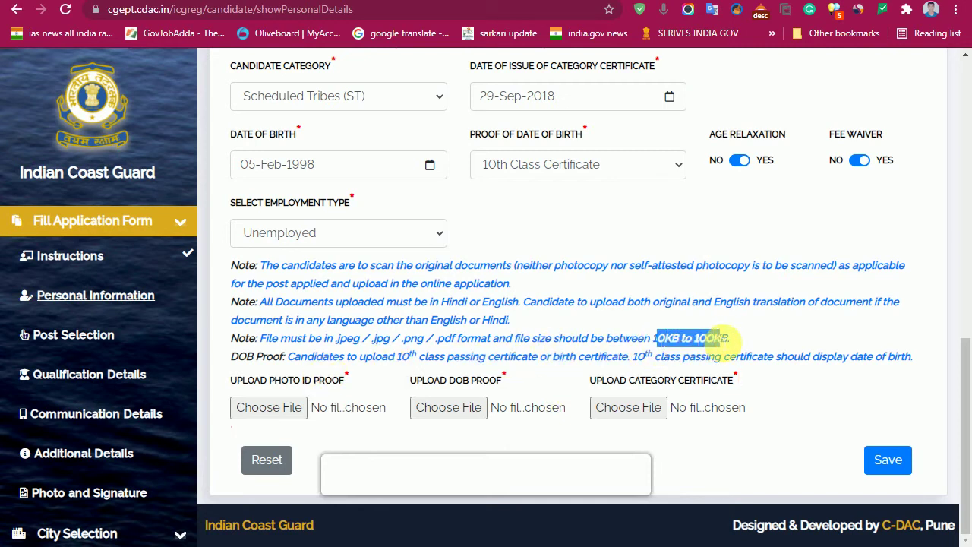
left_click(652, 339)
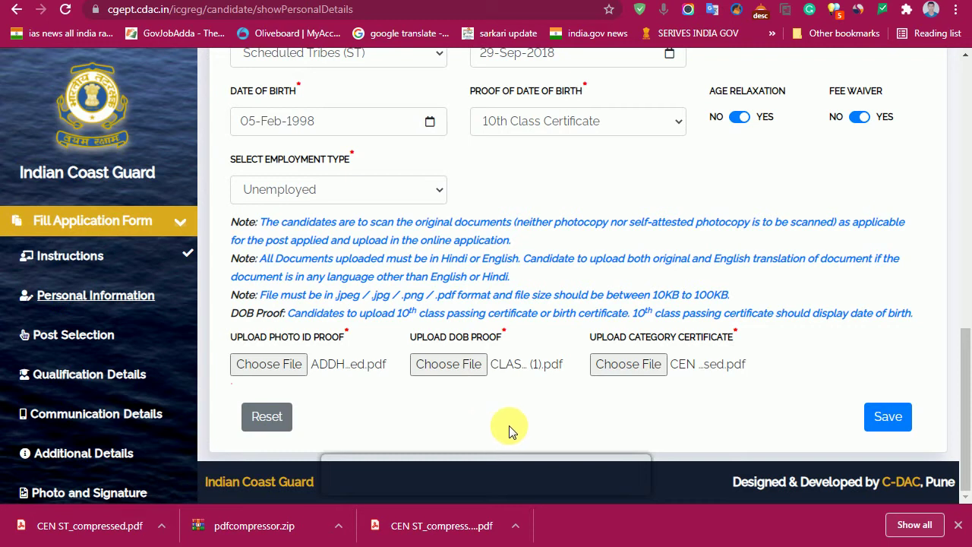
left_click(889, 417)
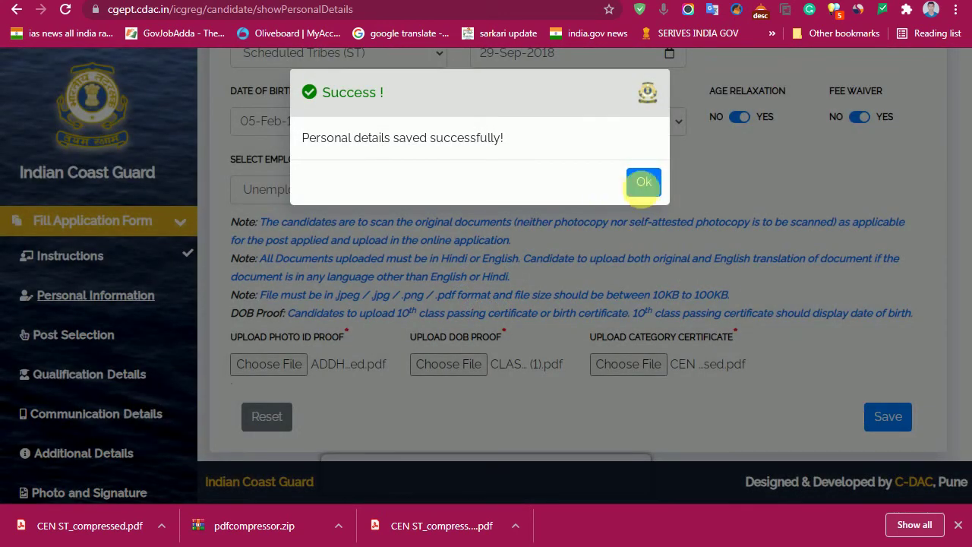
left_click(645, 183)
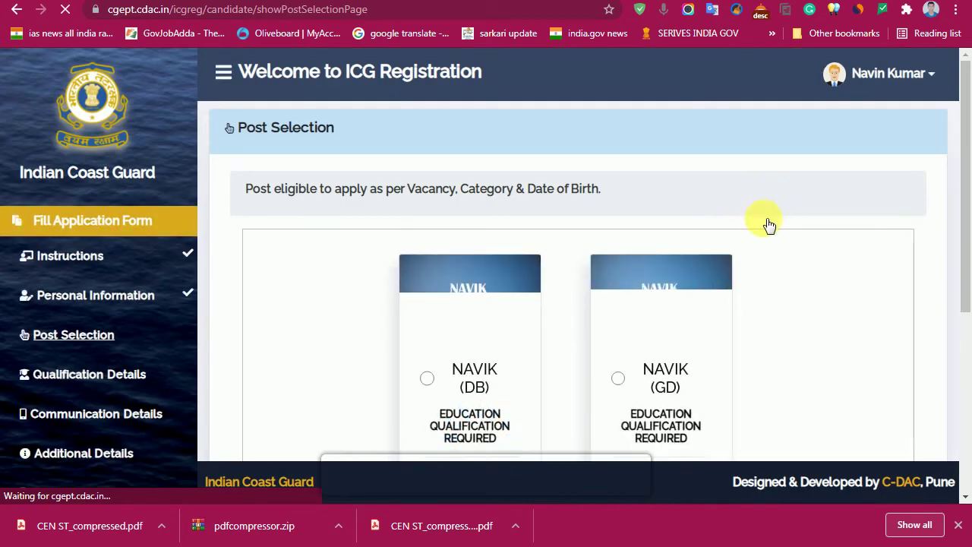
- Choose the NAVIK (GD) post, save the post selection and acknowledge the message
left_click_drag(962, 281, 969, 325)
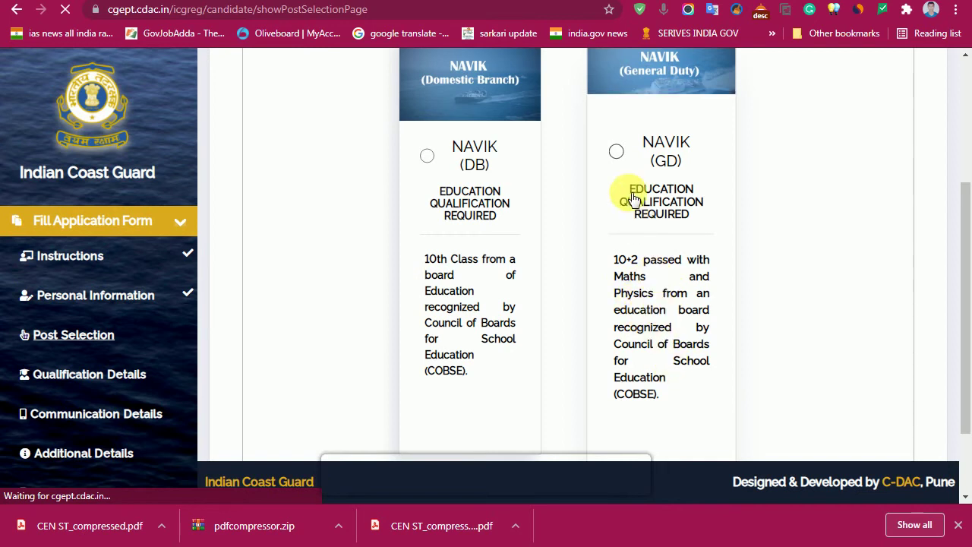
left_click(618, 153)
left_click_drag(965, 251, 954, 412)
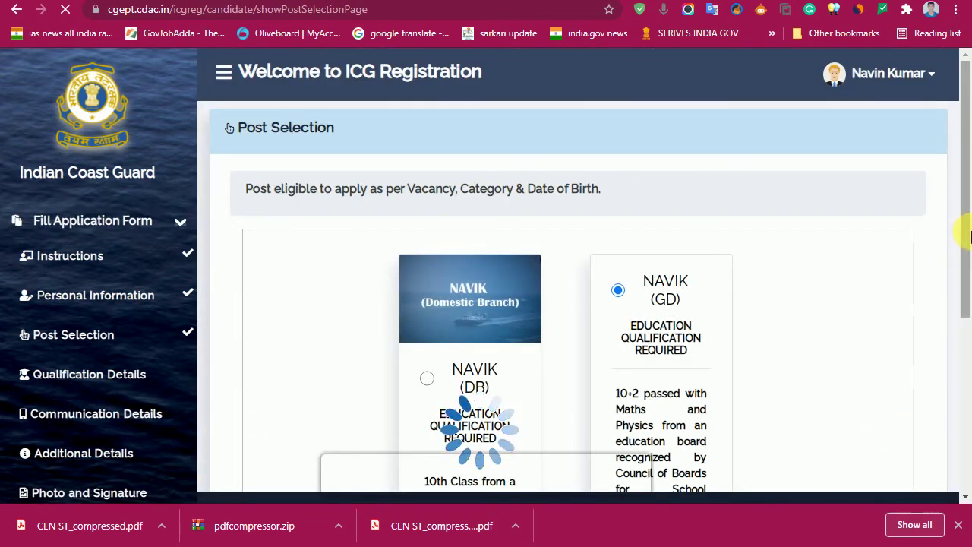
left_click_drag(968, 284, 958, 436)
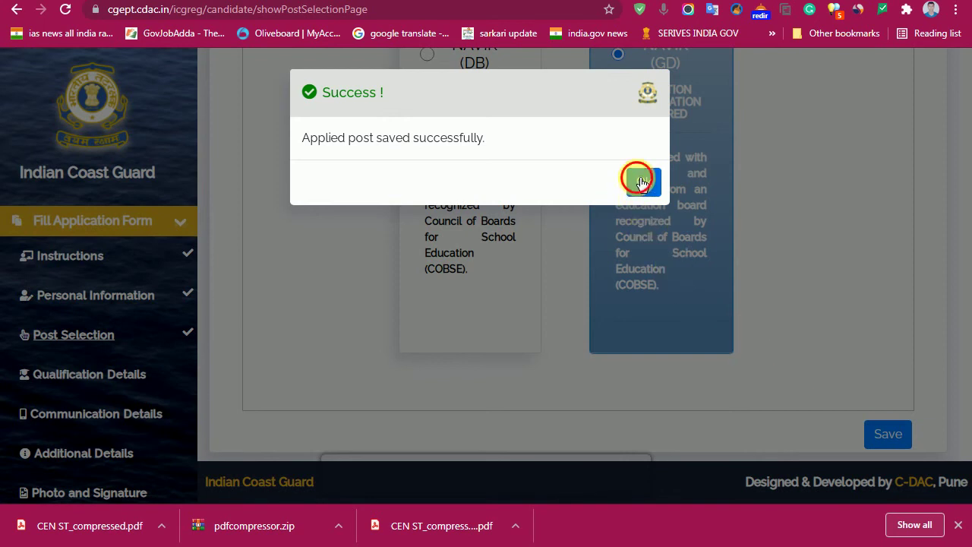
left_click(640, 181)
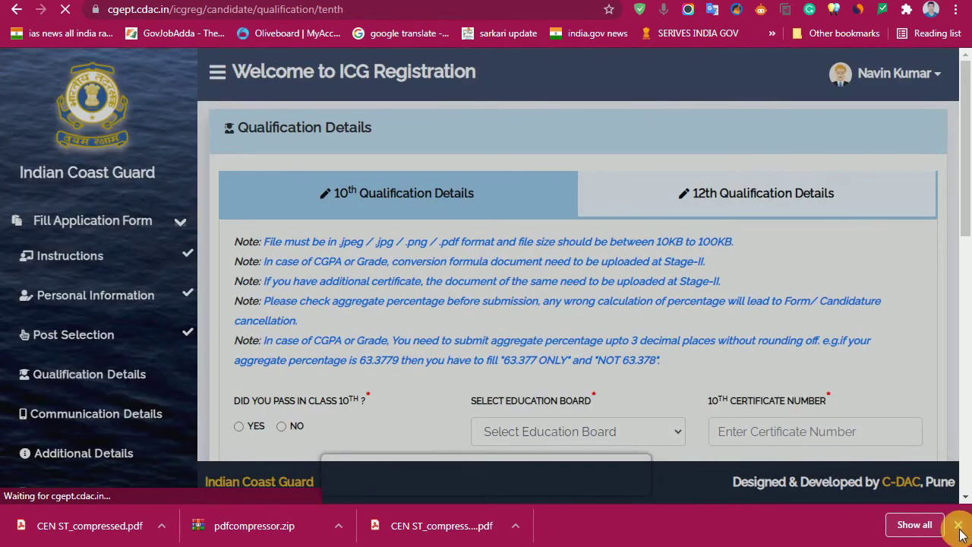
- Dismiss the downloads bar and answer Yes to having passed Class 10th
left_click(959, 526)
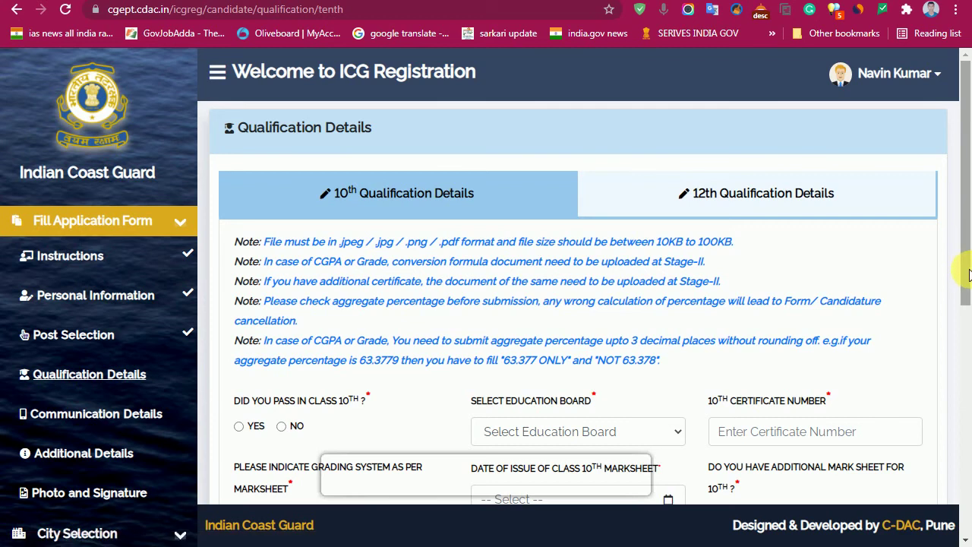
left_click_drag(964, 255, 943, 320)
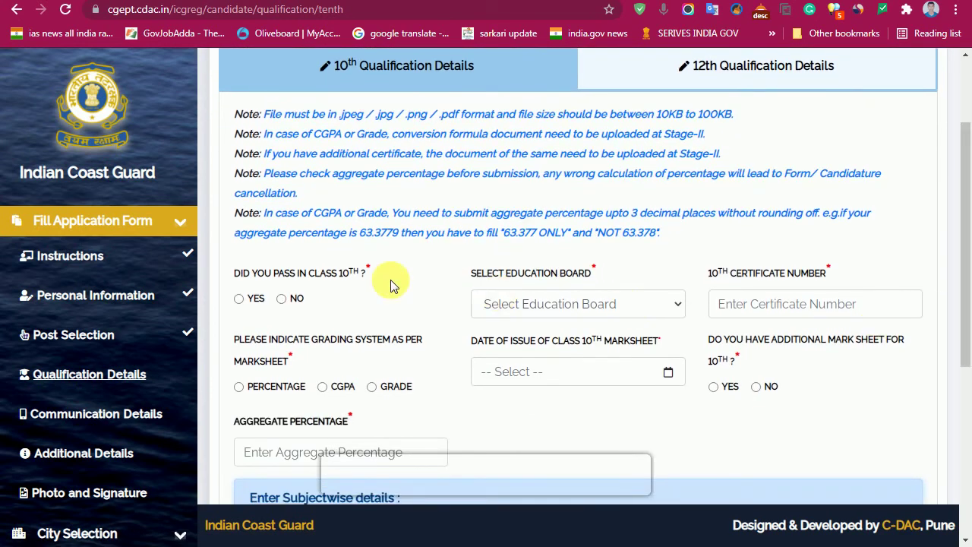
left_click(240, 299)
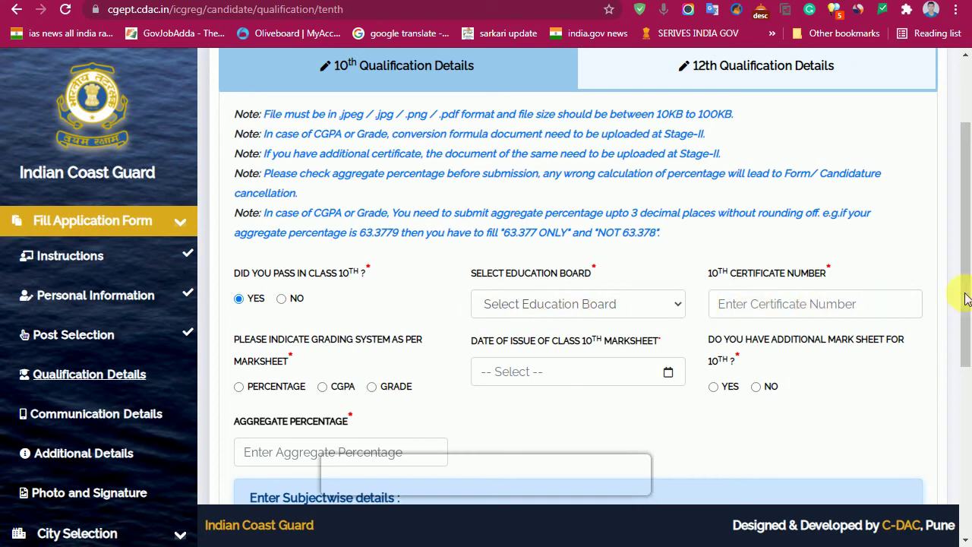
- Review the 10th qualification details, subject-wise marks and attached documents, and try to save them
left_click_drag(966, 299, 936, 395)
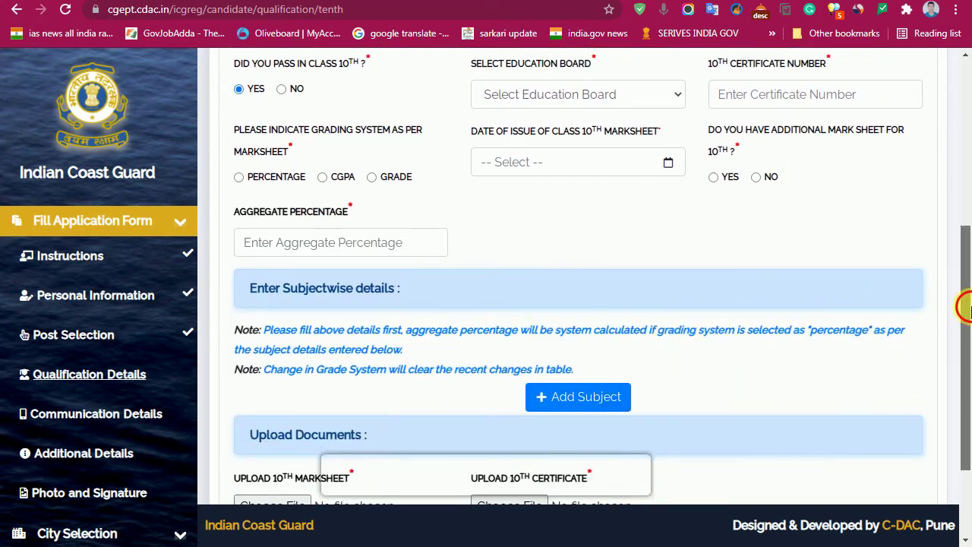
left_click_drag(963, 281, 816, 379)
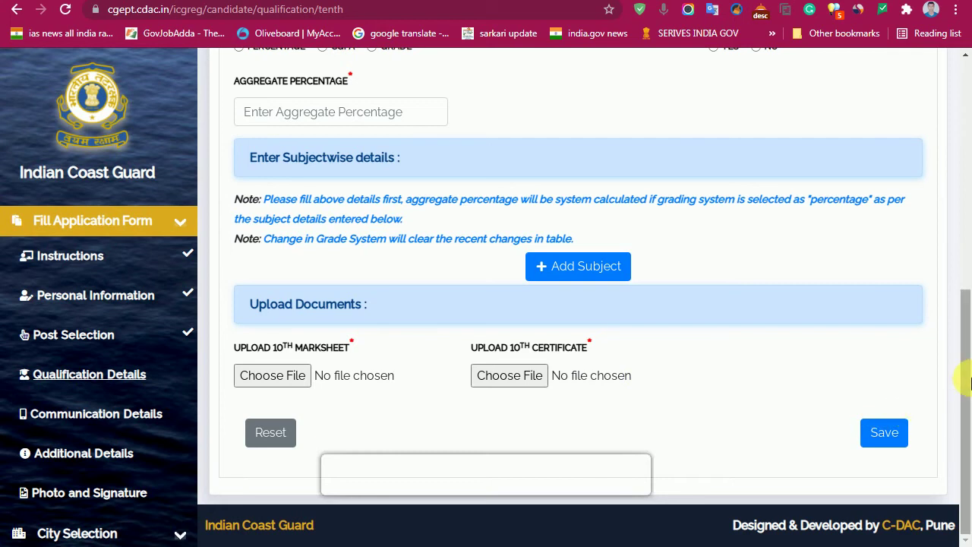
left_click_drag(965, 354, 971, 319)
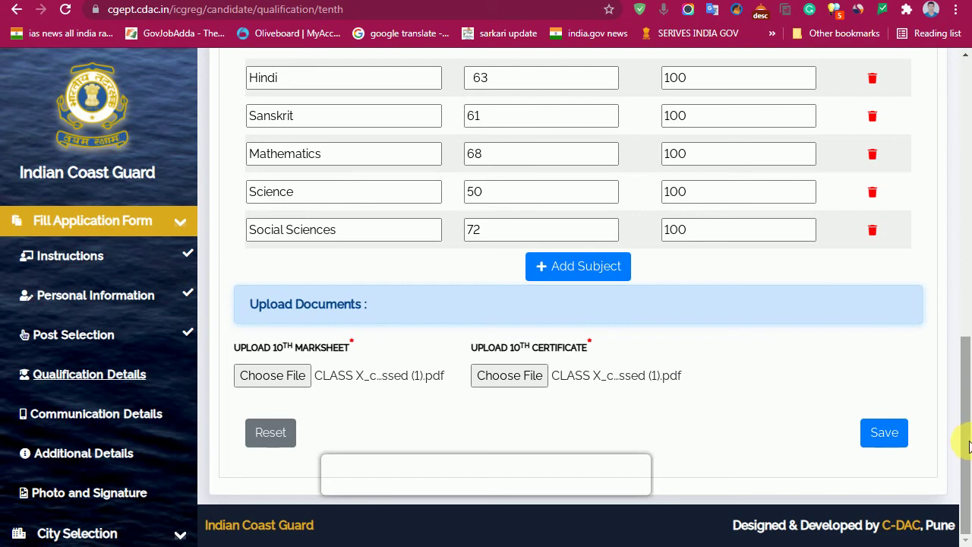
left_click_drag(969, 447, 892, 232)
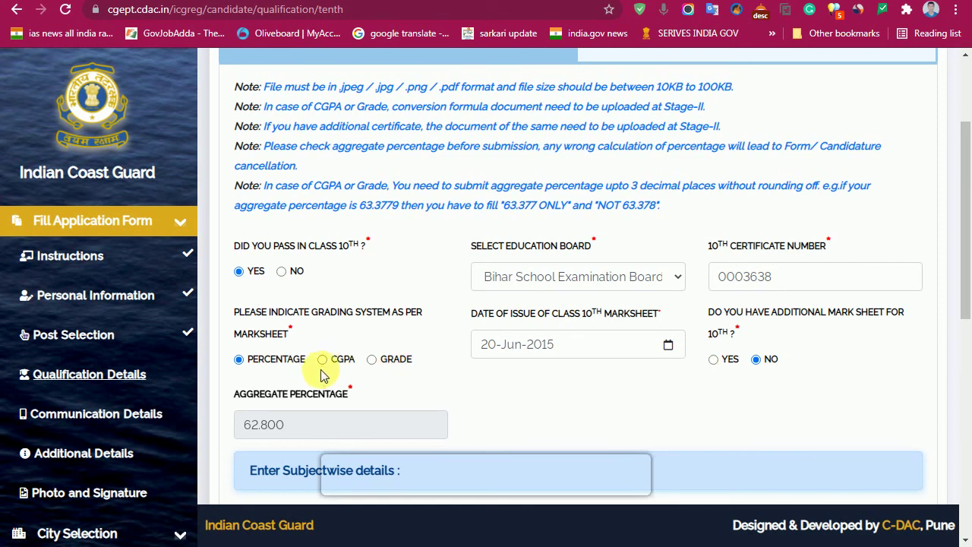
left_click_drag(966, 227, 963, 390)
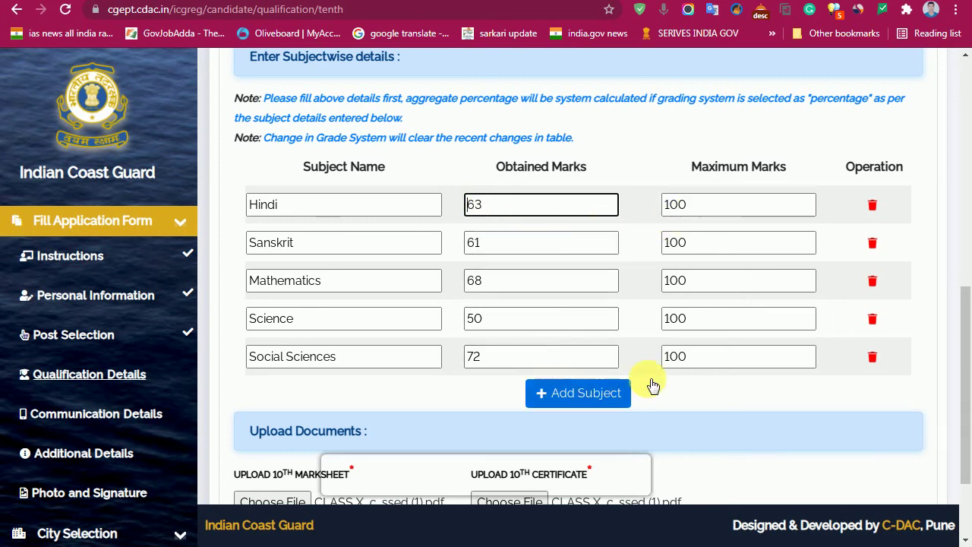
left_click_drag(969, 358, 968, 429)
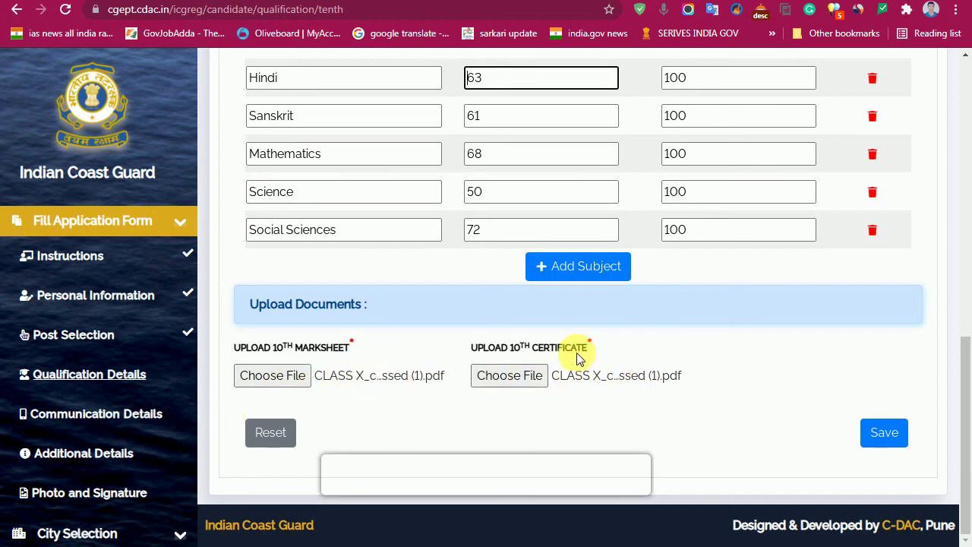
left_click(883, 433)
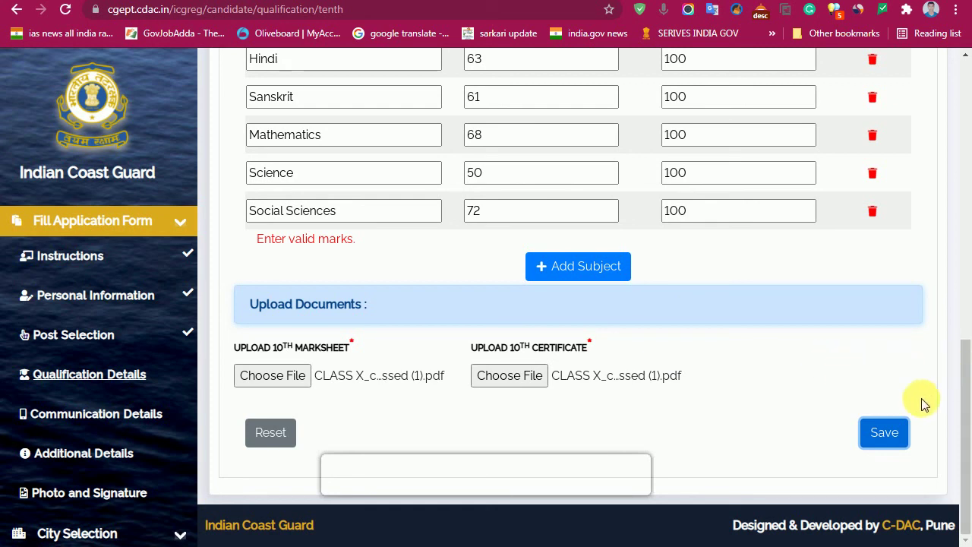
- Return to the start of the qualification form and open the 12th Qualification Details section
left_click_drag(964, 395, 969, 212)
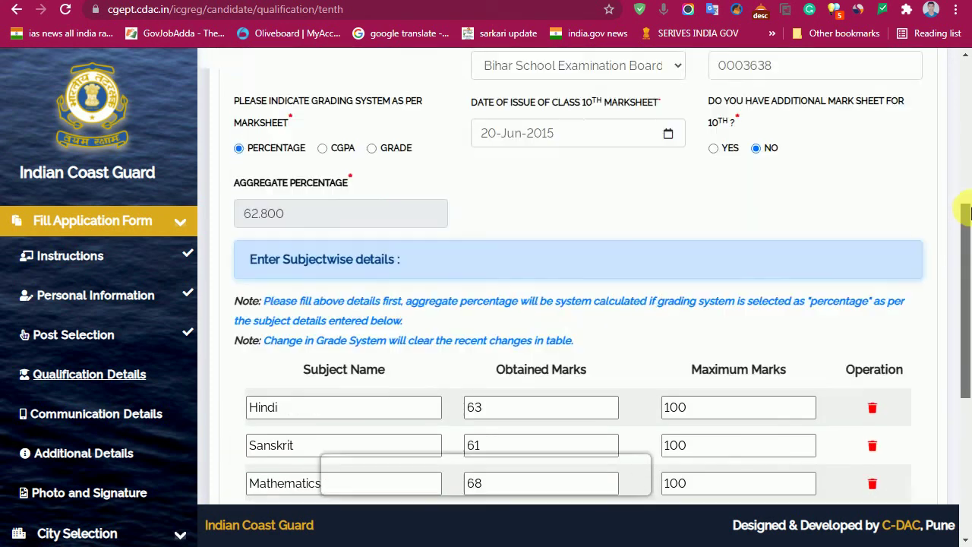
scroll(968, 212, "up", 5)
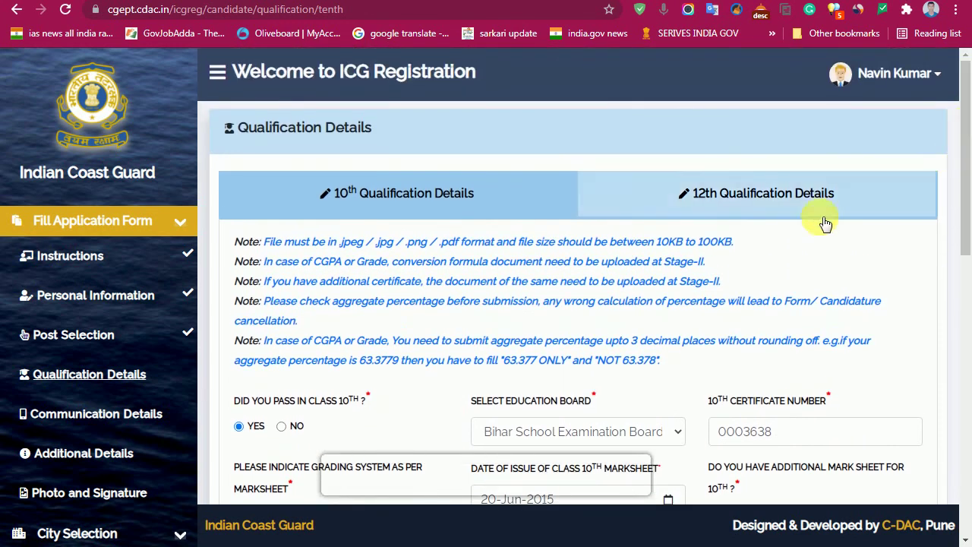
left_click(816, 214)
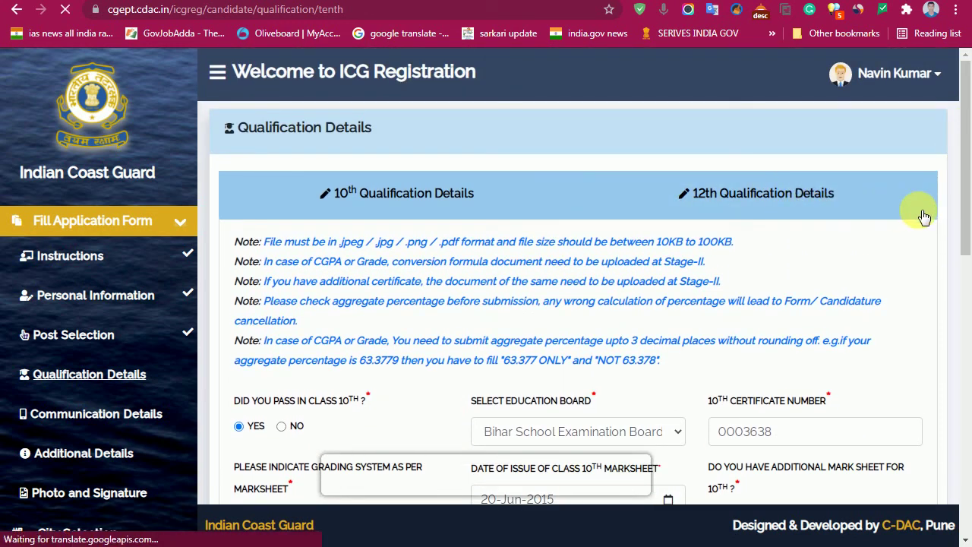